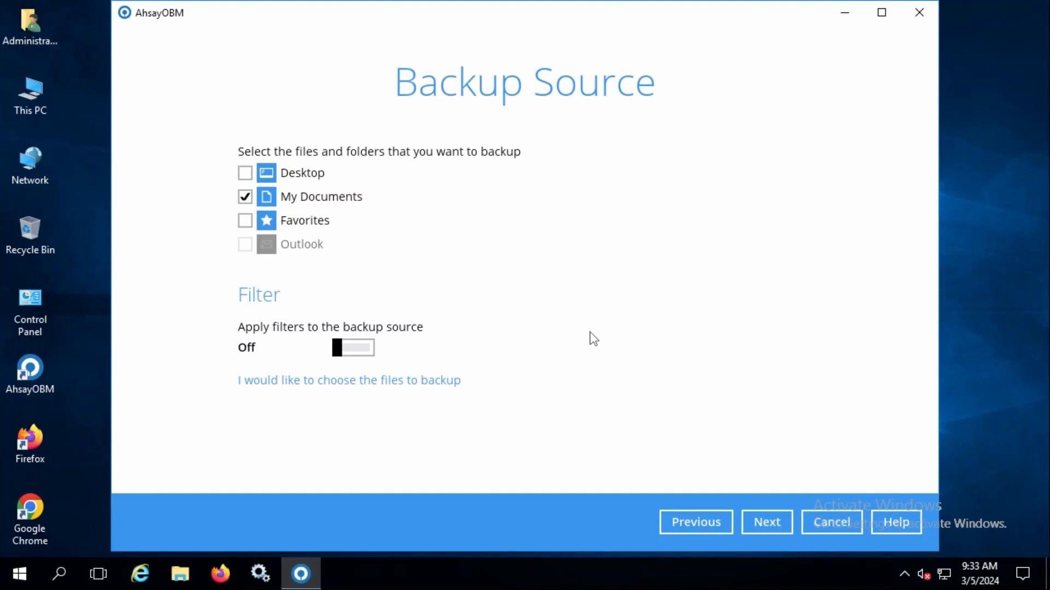
Step: Deselect My Documents as a backup source and open the advanced source selection with individual files shown
click(247, 199)
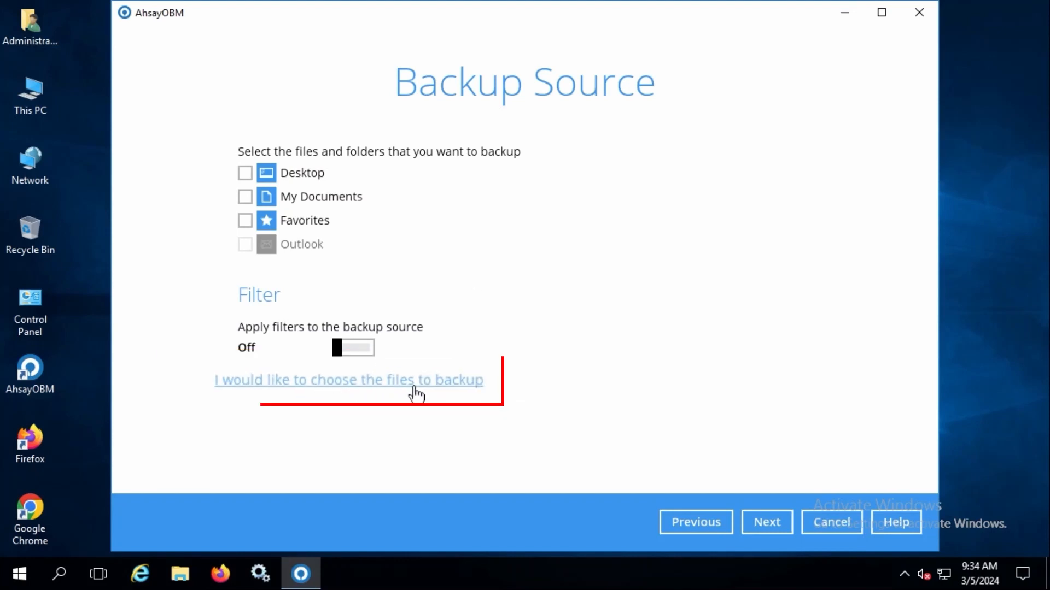
click(403, 389)
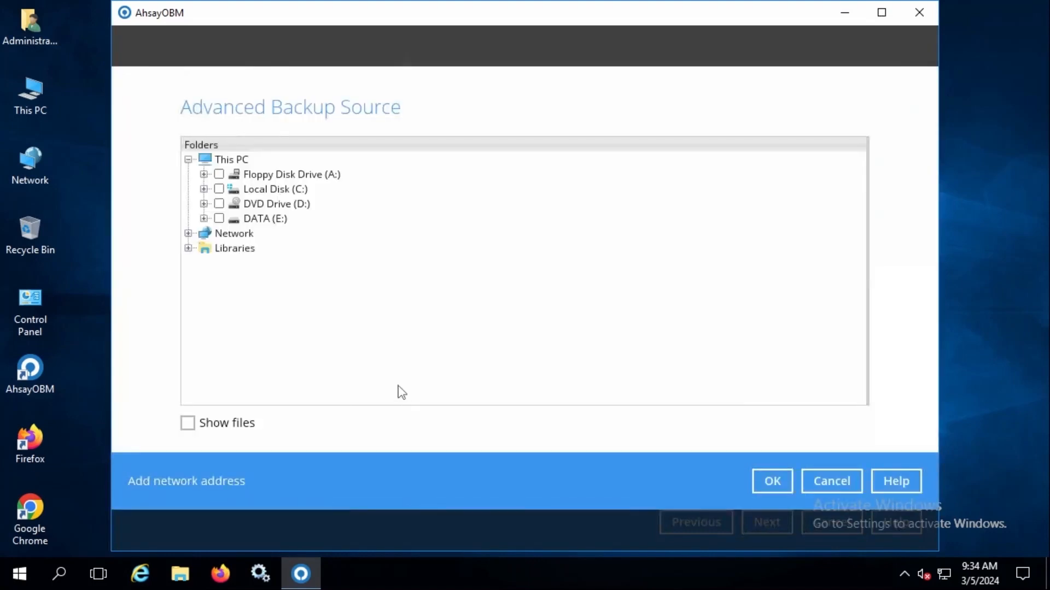
click(198, 413)
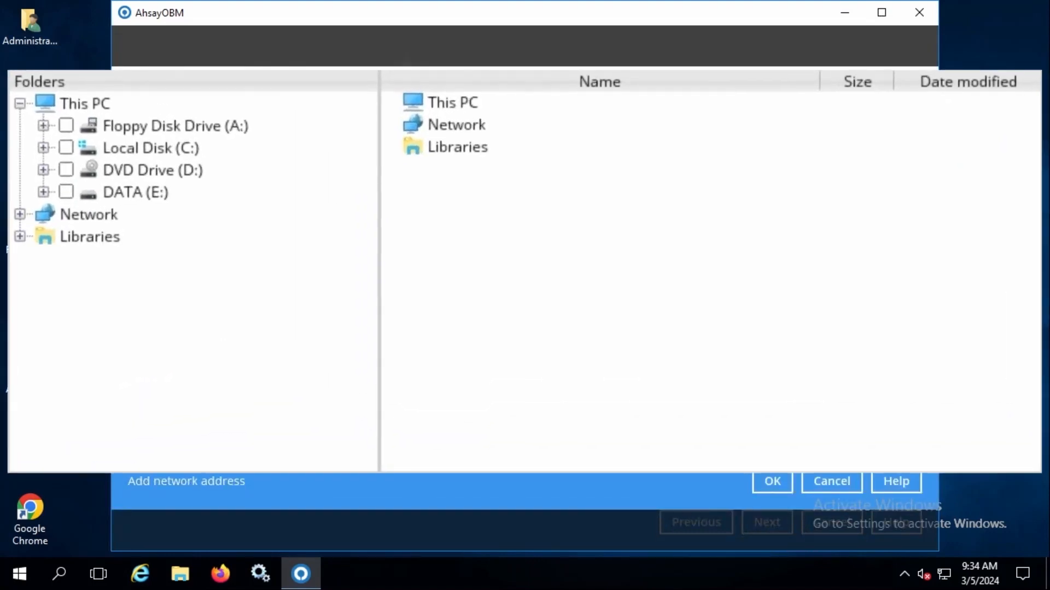
Step: Select seven individual items in the Documents folder under Users > Administrator on Local Disk (C:) as backup source
click(43, 147)
click(66, 278)
click(90, 303)
click(213, 263)
click(391, 125)
click(390, 147)
click(391, 168)
click(391, 213)
click(390, 235)
click(390, 257)
click(390, 279)
Step: Add the Administrator's Music, Pictures and Videos folders to the backup source and proceed to the schedule settings
click(136, 351)
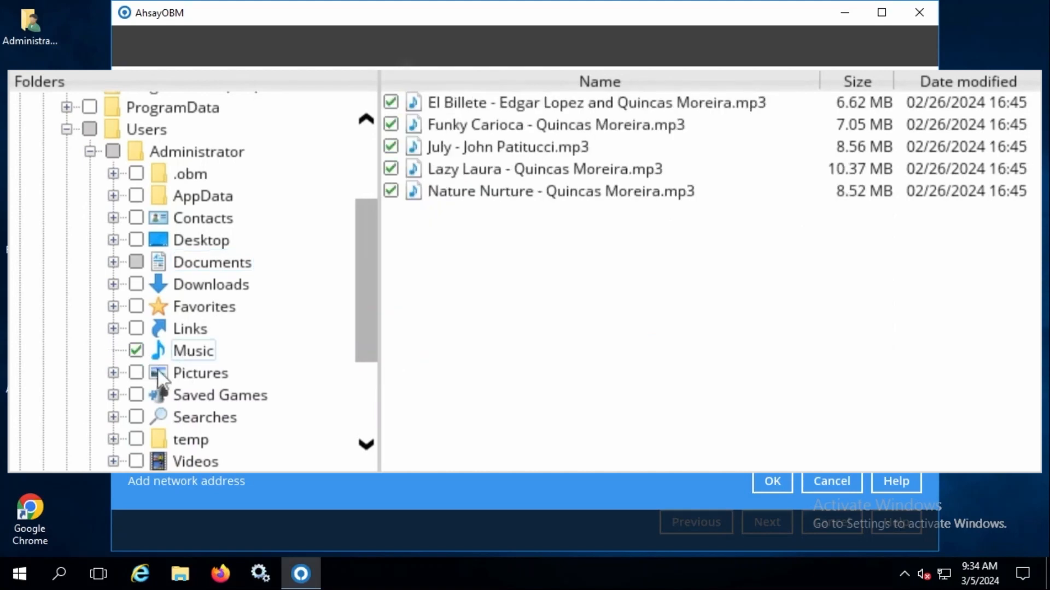
click(136, 372)
click(136, 461)
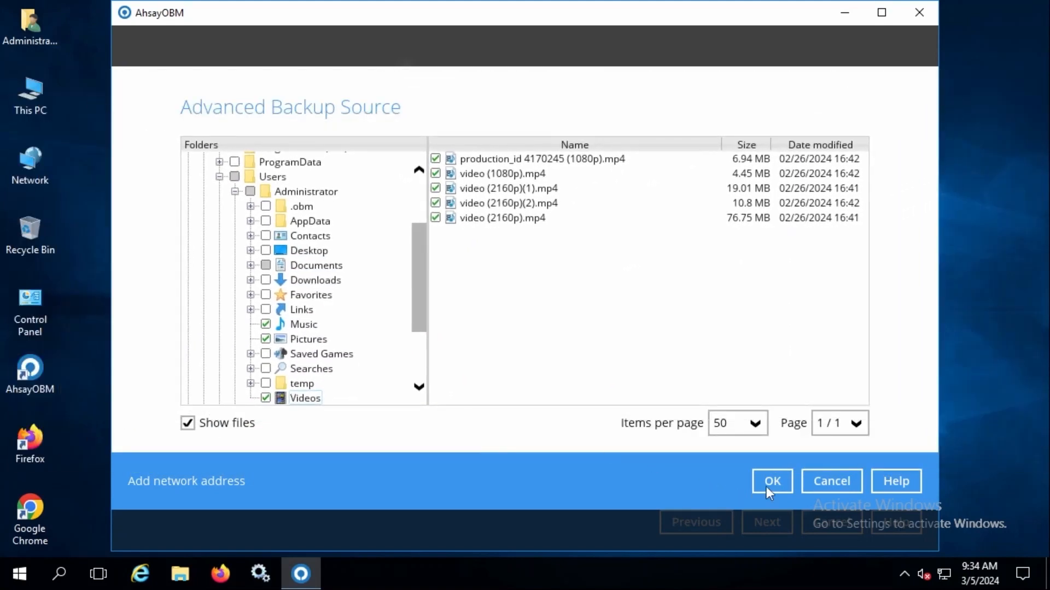
click(772, 481)
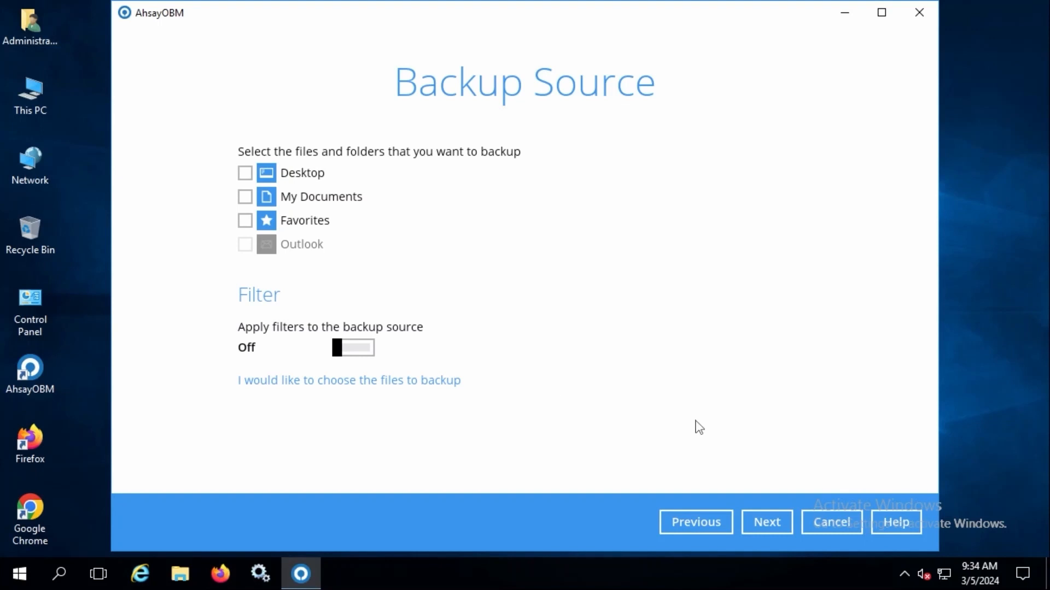
click(765, 522)
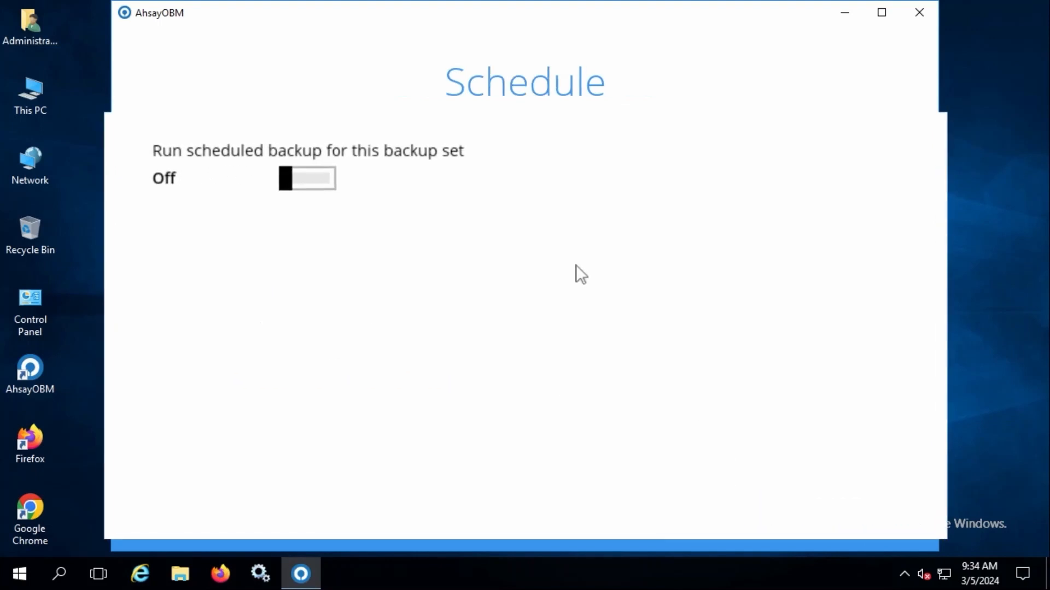
Step: Turn on scheduled backup for this backup set and start adding a new schedule
click(306, 180)
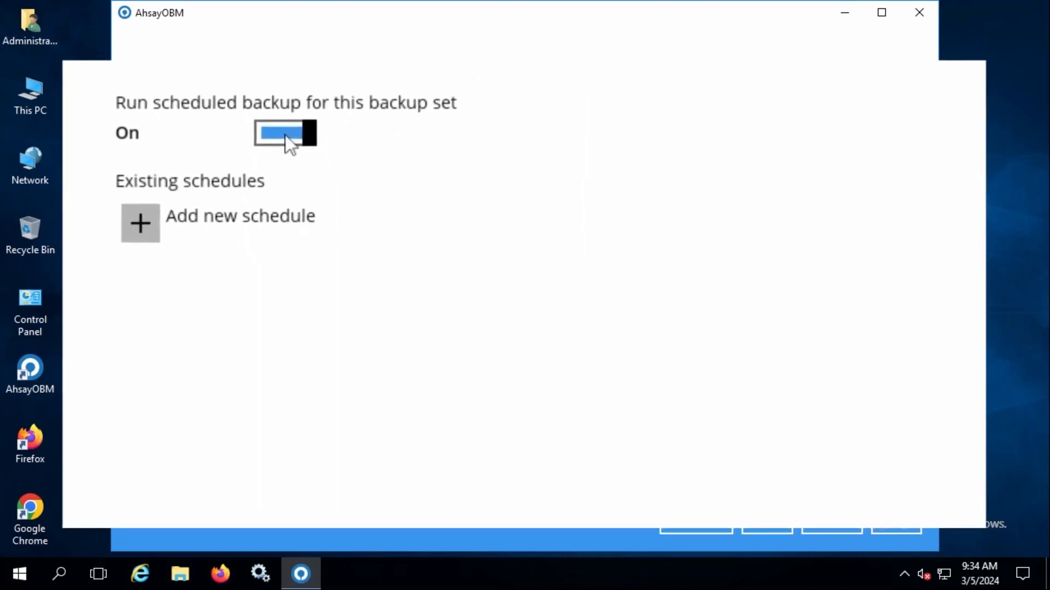
click(146, 221)
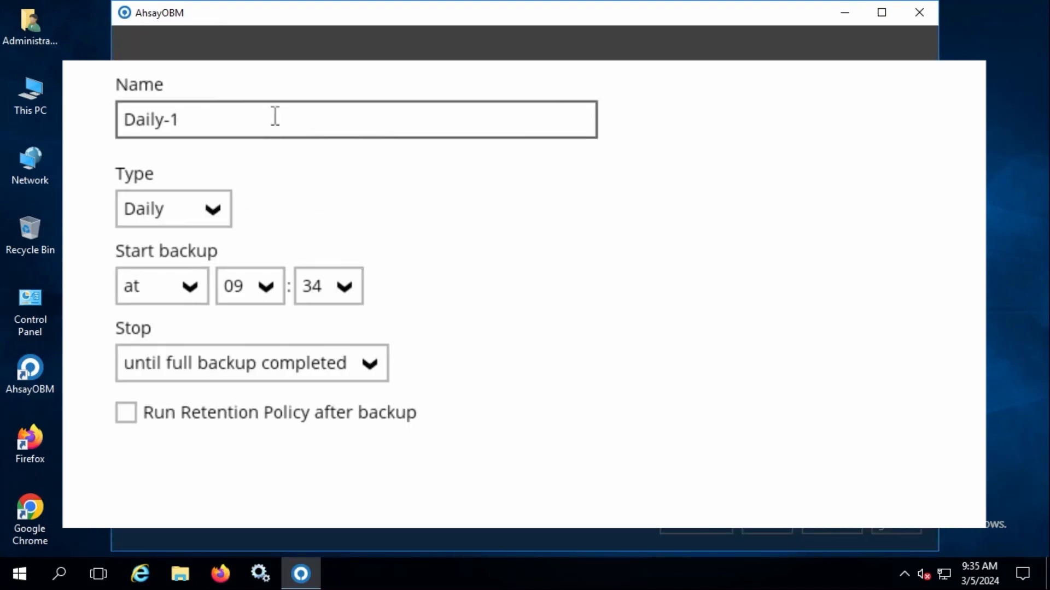
Step: Try the Weekly, Monthly and Custom schedule types and return the type to Daily
click(211, 212)
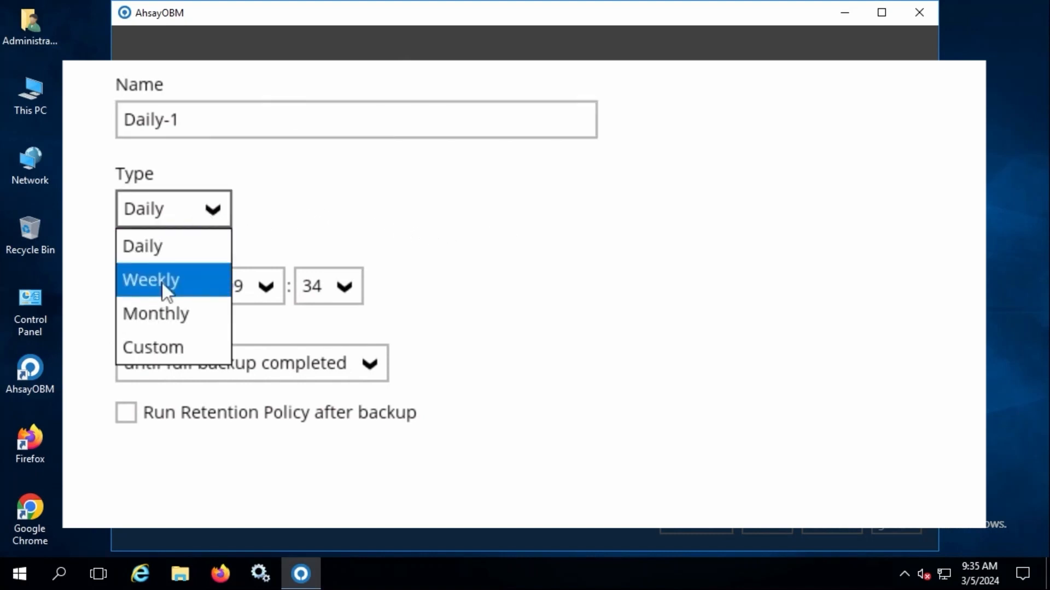
click(162, 283)
click(212, 211)
click(157, 312)
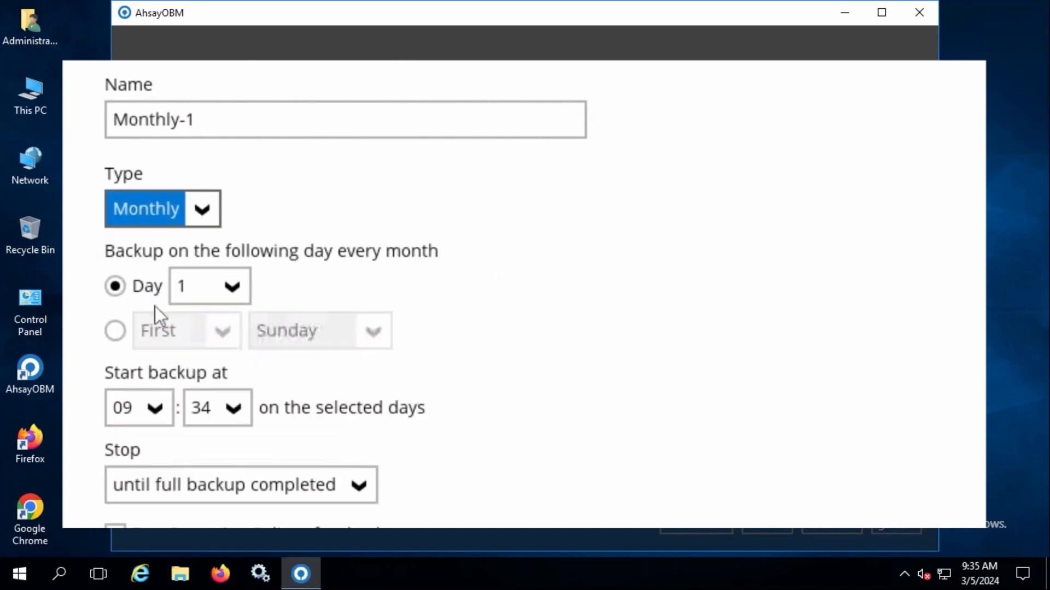
click(203, 208)
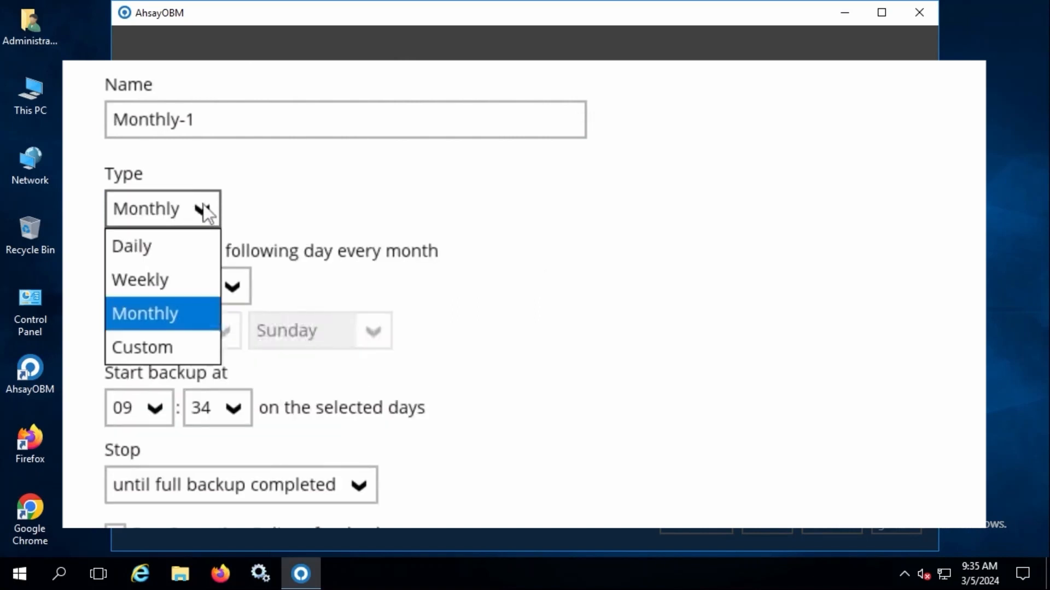
click(164, 347)
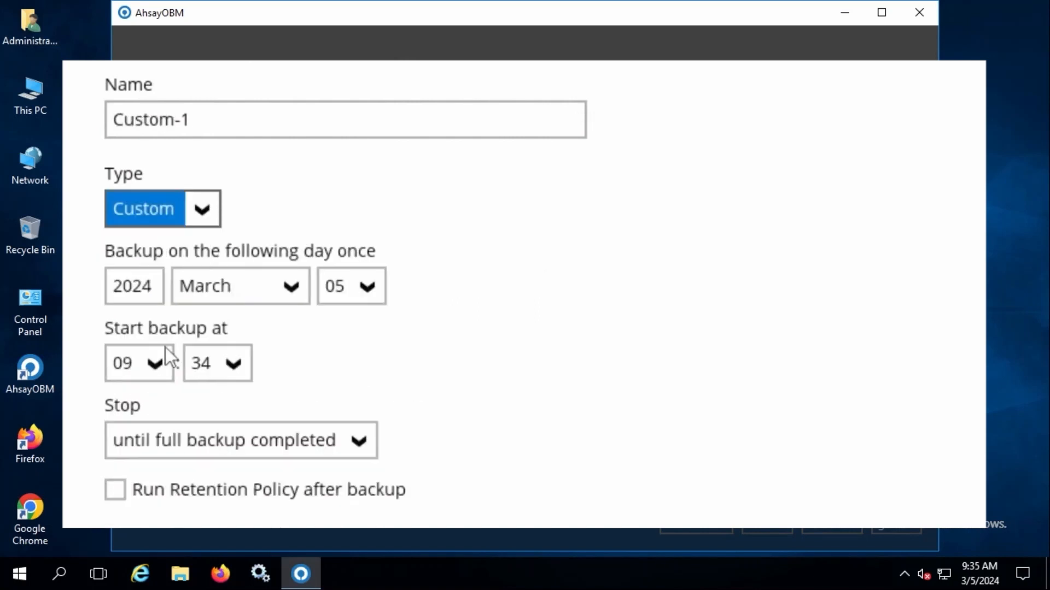
click(211, 215)
click(159, 248)
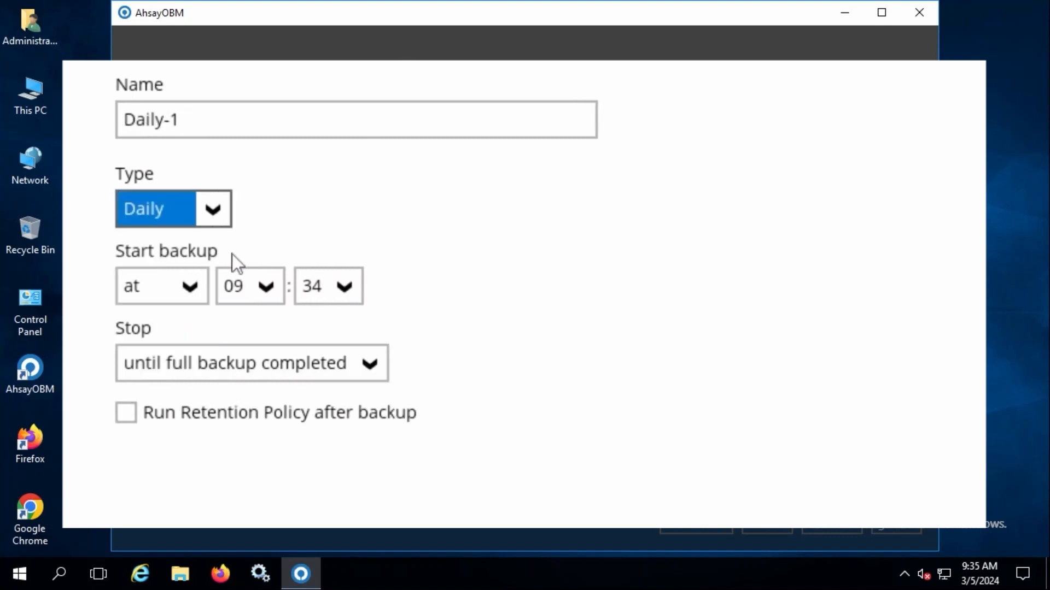
Step: Try the "every" interval option for starting the backup and return the start mode to "at"
click(195, 298)
click(135, 328)
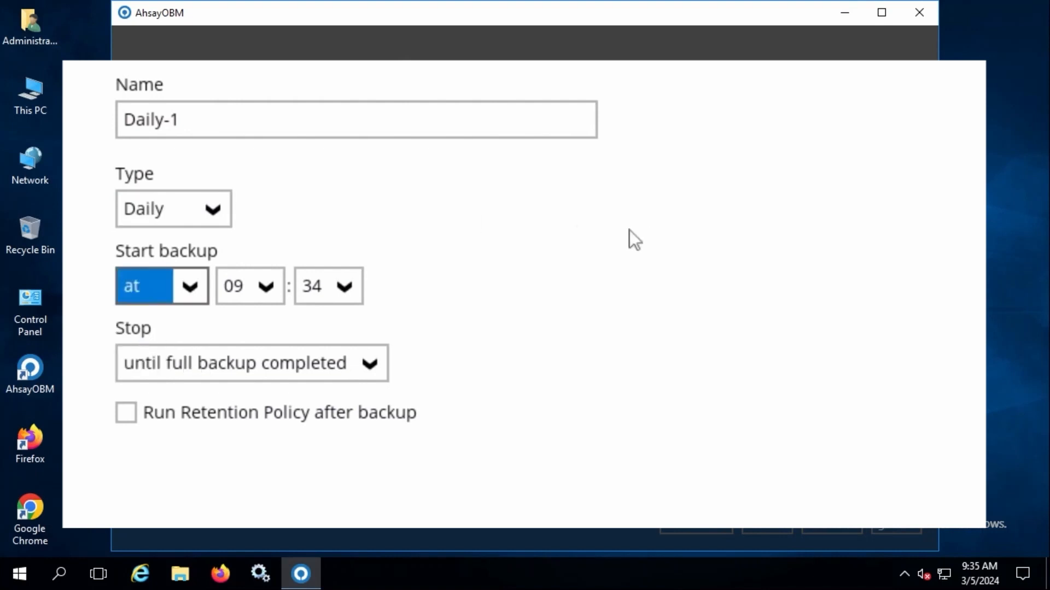
click(191, 291)
click(165, 352)
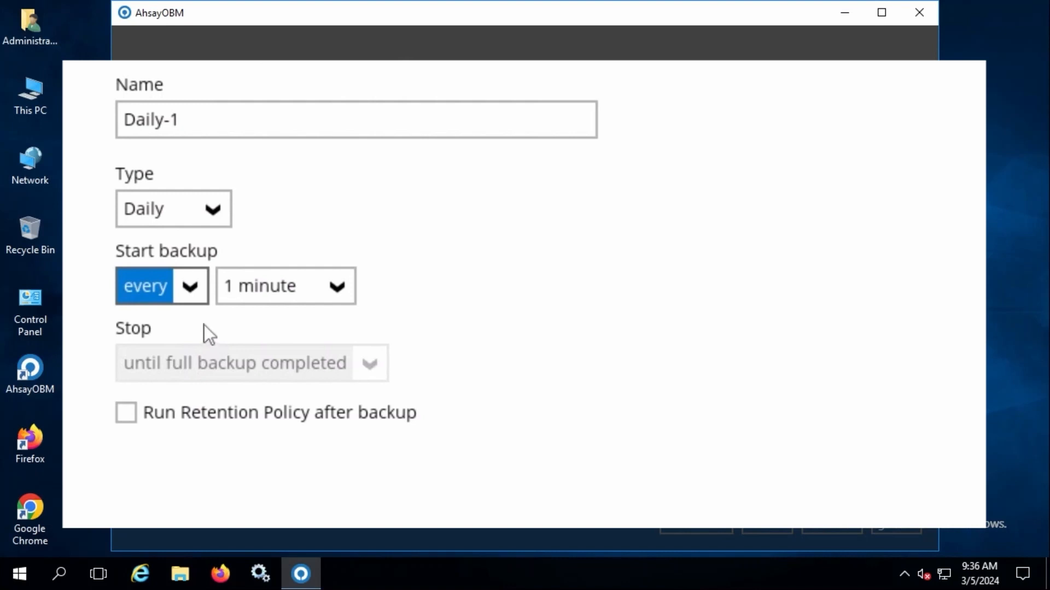
click(183, 290)
click(158, 325)
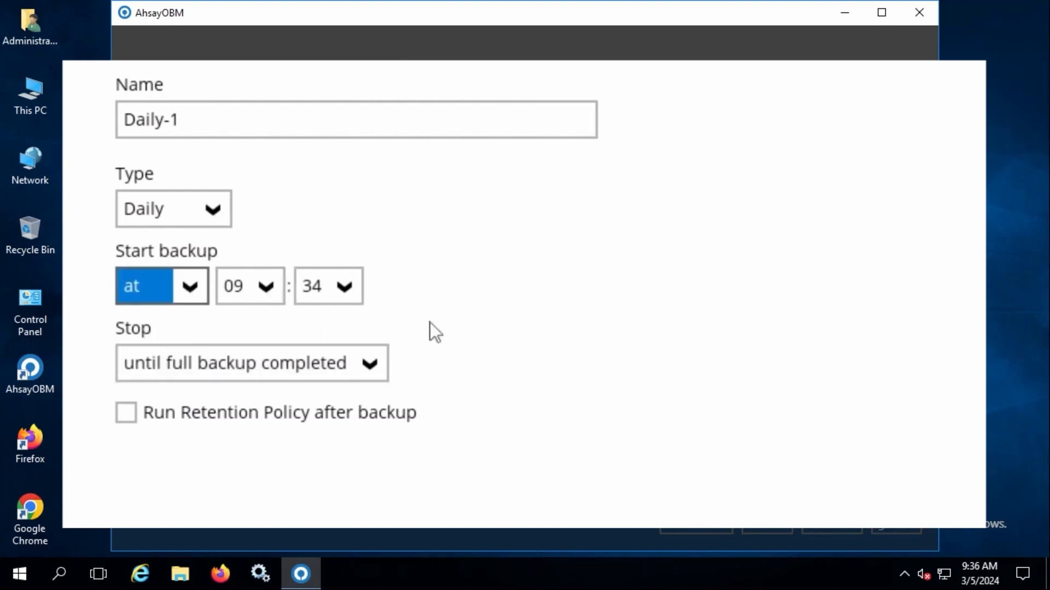
Step: Try the "after" stop option and return the stop condition to "until full backup completed"
click(361, 367)
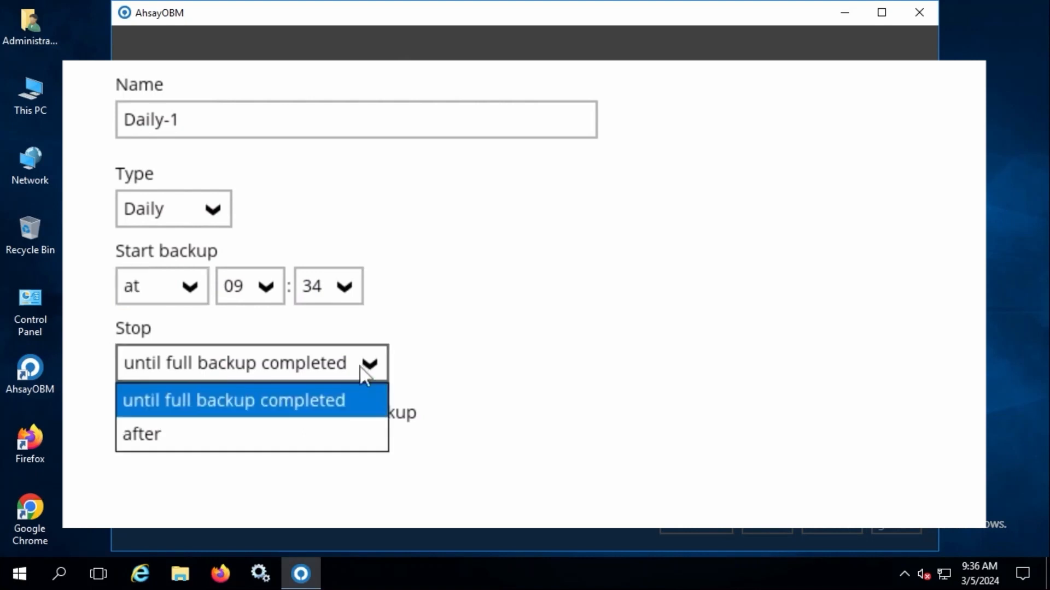
click(286, 401)
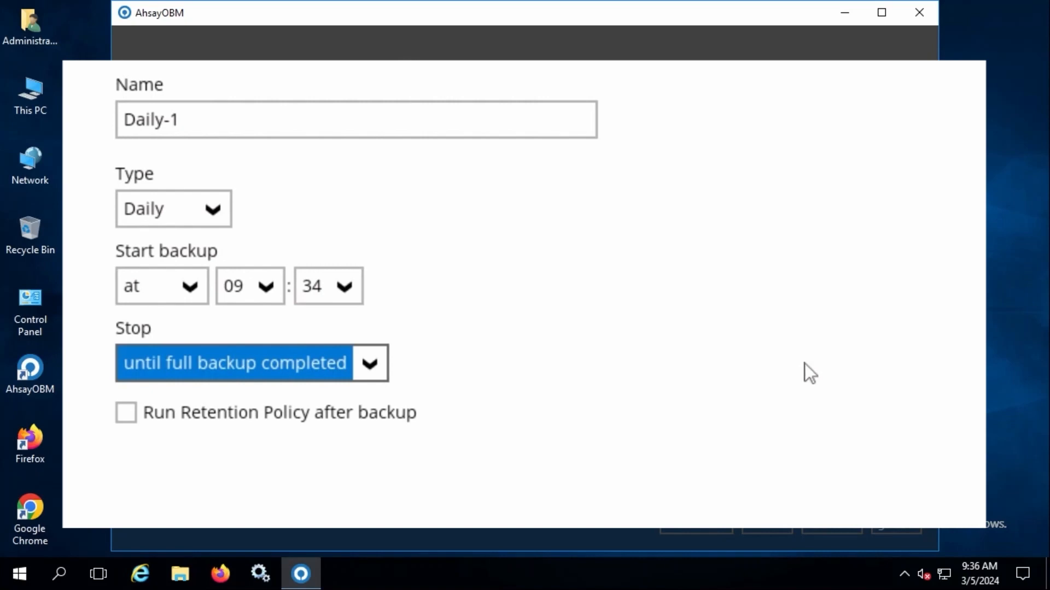
click(383, 365)
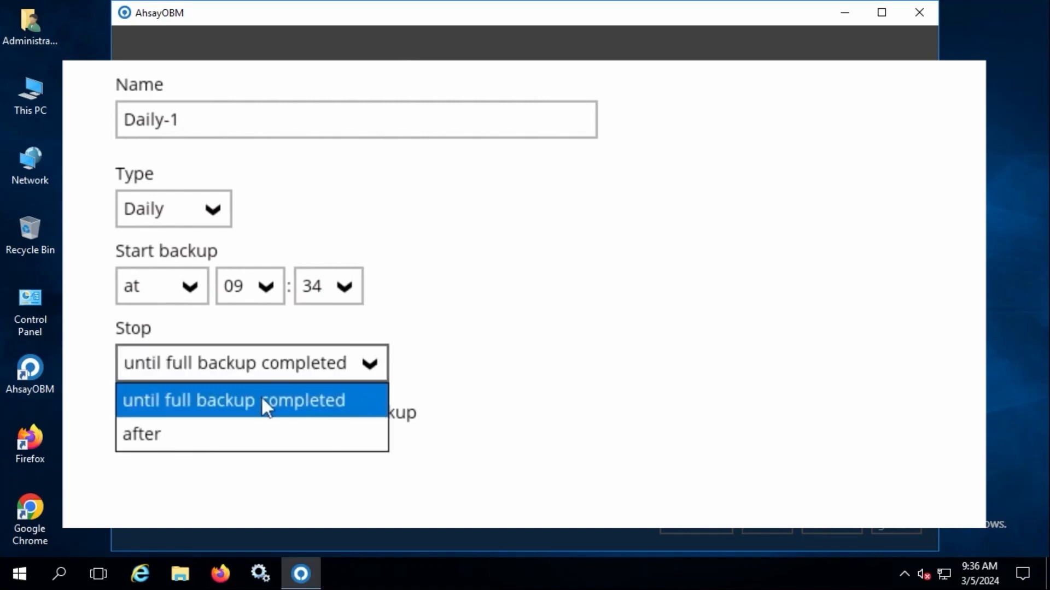
click(229, 431)
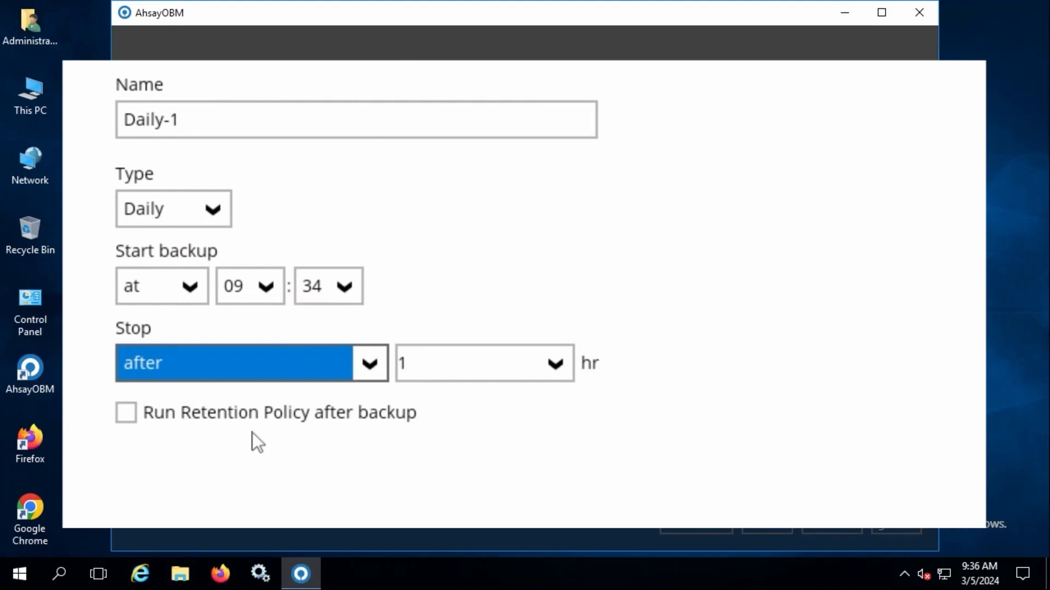
click(368, 363)
click(268, 401)
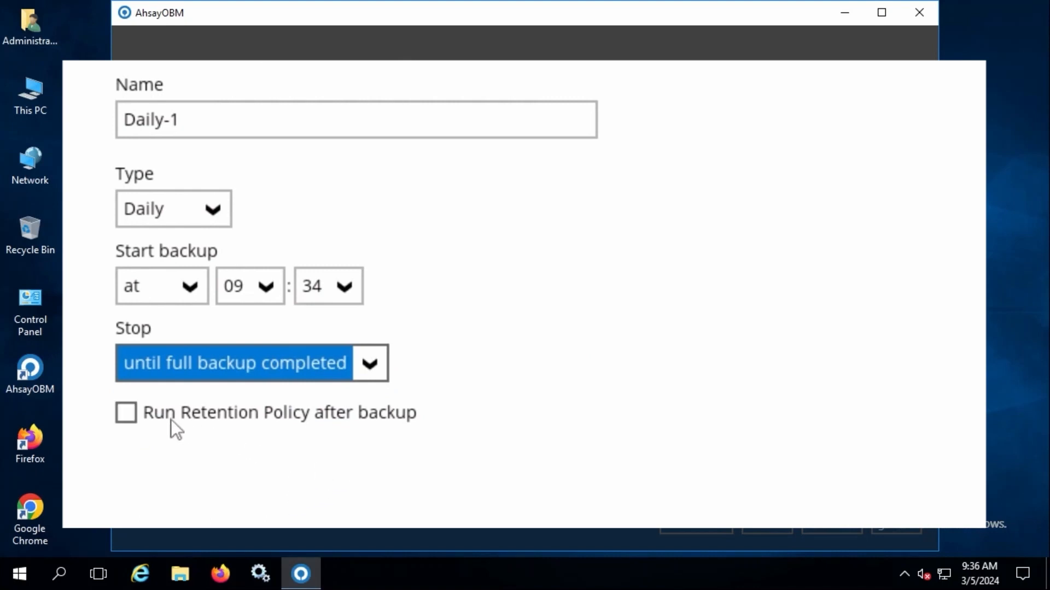
Step: Enable running the retention policy after backup and name the schedule "Daily Schedule at 20:00"
click(127, 418)
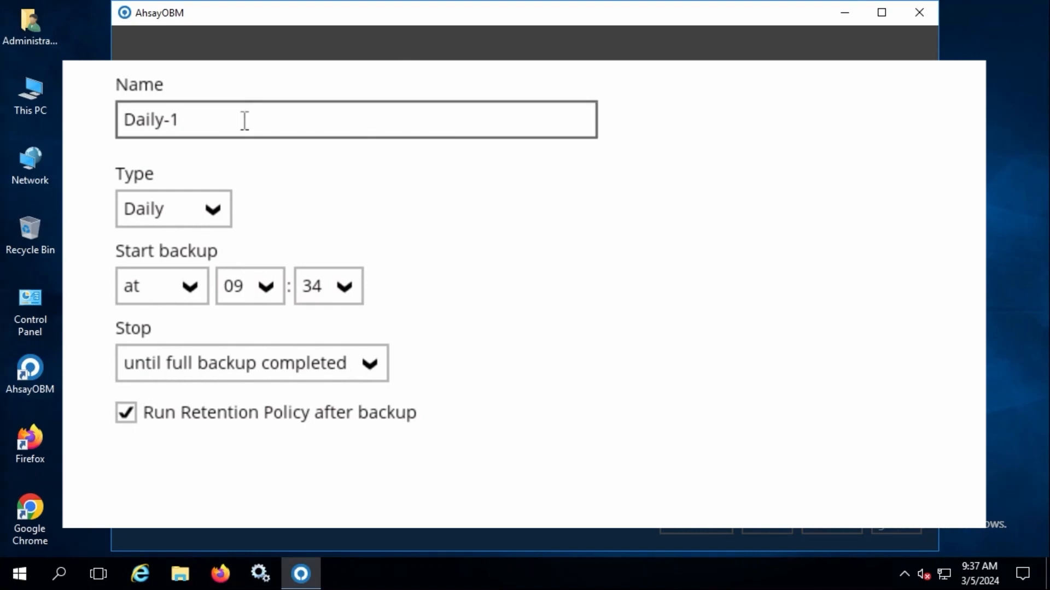
drag(245, 120, 77, 122)
text(Daily Schedule at  20:00)
Step: Set the schedule's start time to 20:00, save the schedule and proceed to the destination settings
click(279, 285)
scroll(251, 474, down, 3)
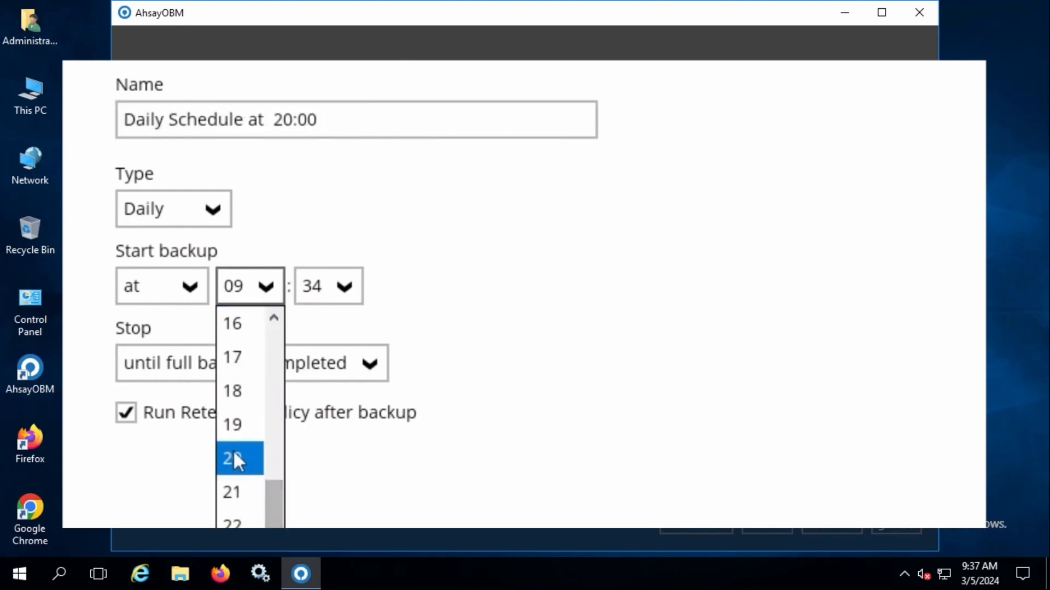
click(250, 473)
click(328, 286)
scroll(334, 372, up, 10)
click(308, 324)
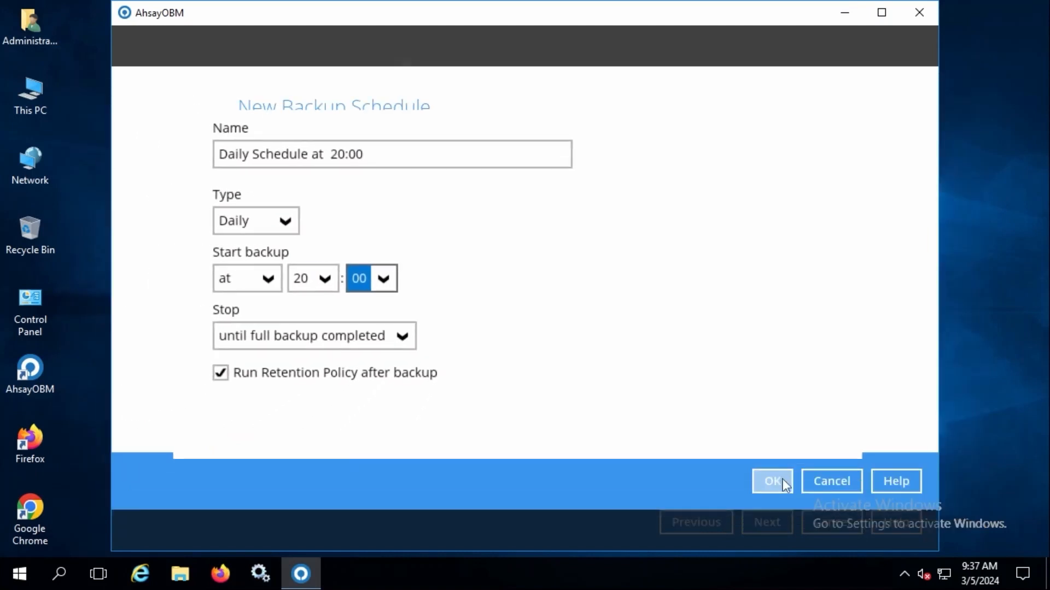
click(776, 480)
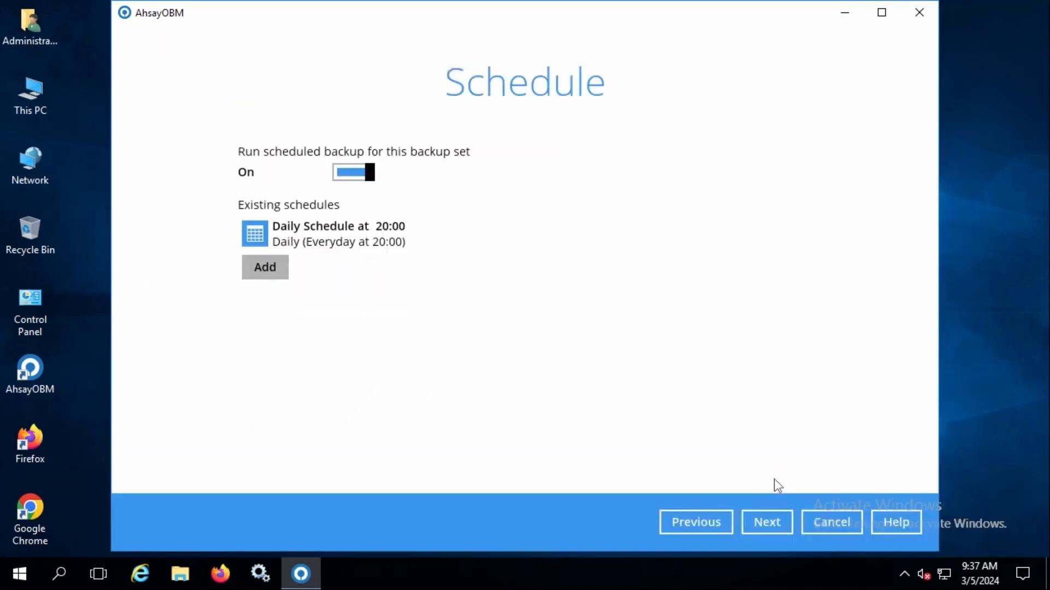
click(768, 523)
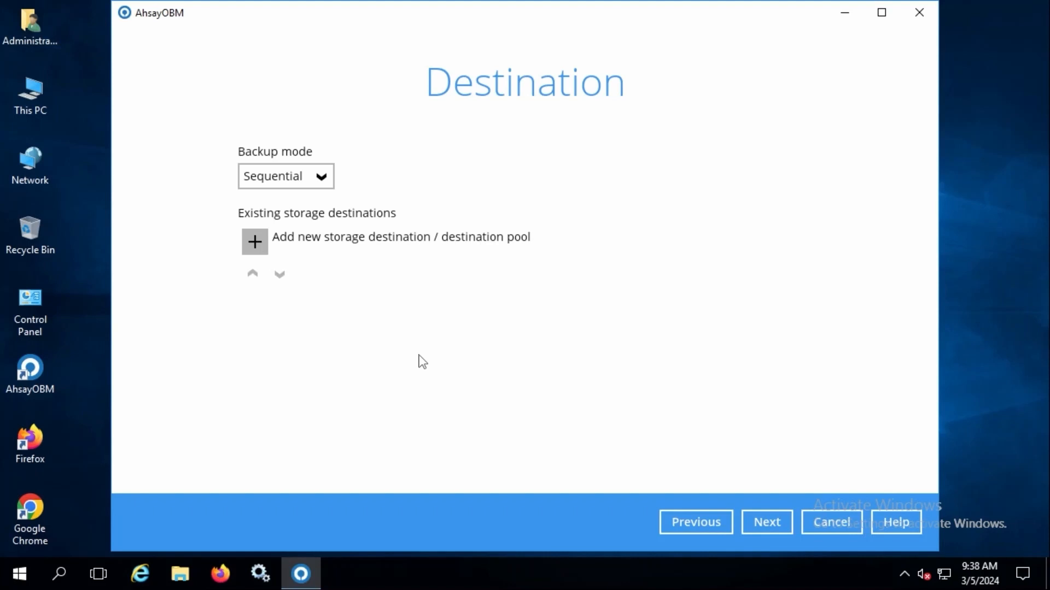
Step: Keep the Sequential backup mode and add the non-immutable Ahsay Drive (China/Hong Kong) as storage destination
click(322, 177)
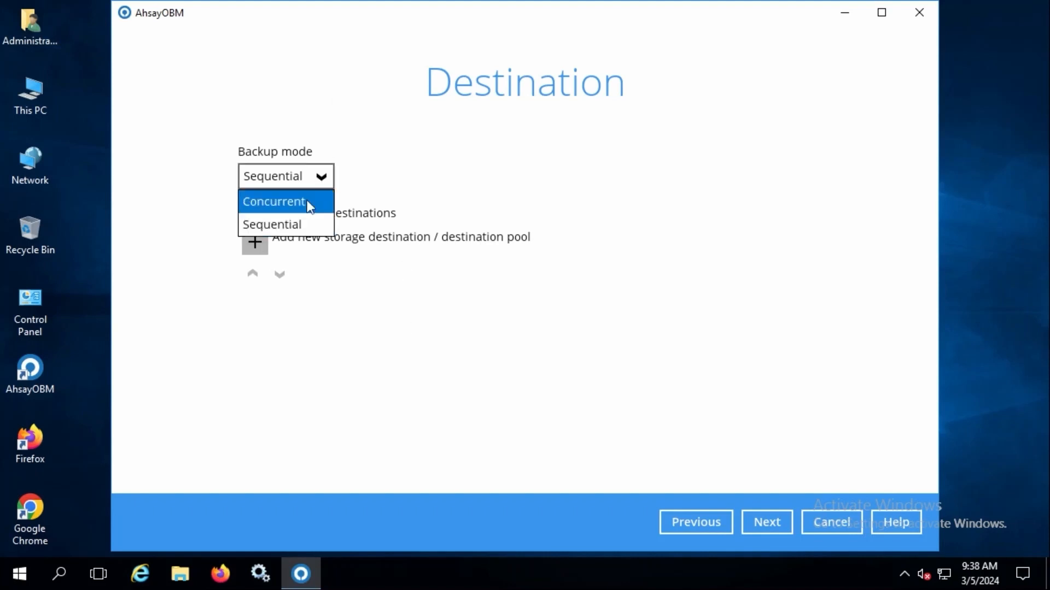
click(464, 123)
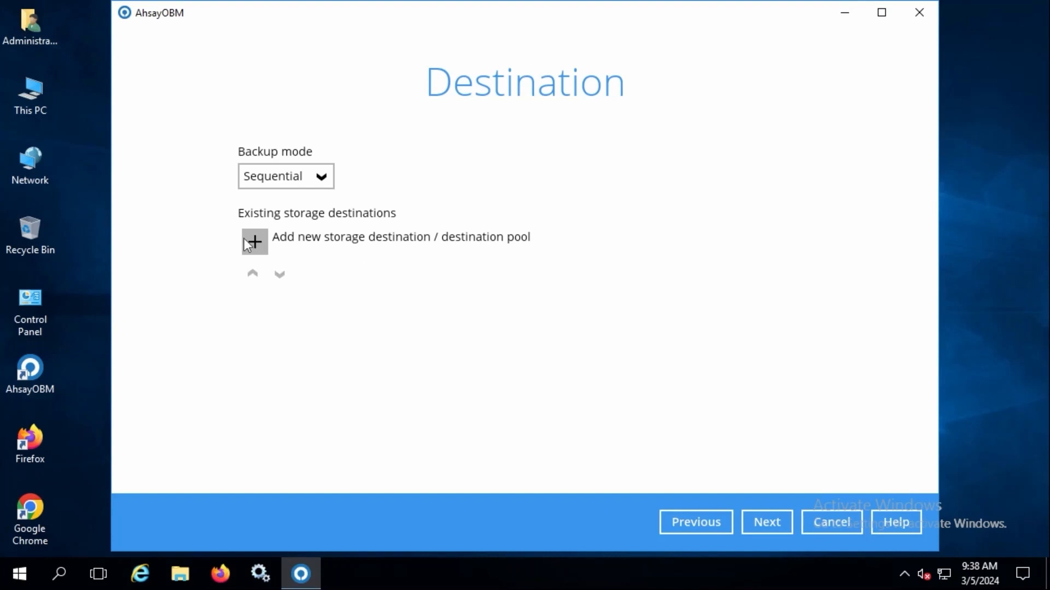
click(262, 242)
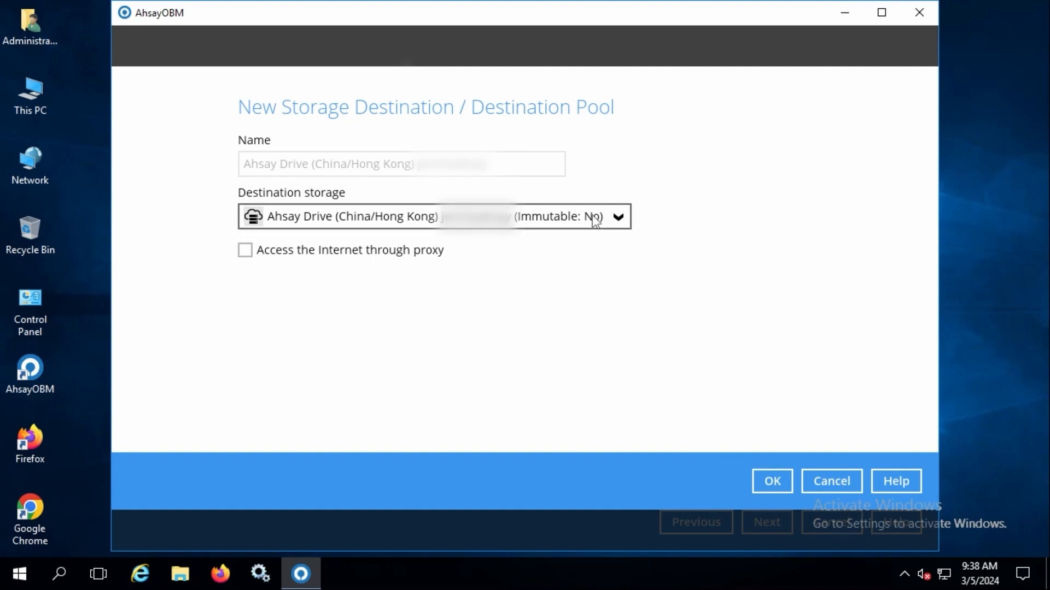
click(776, 481)
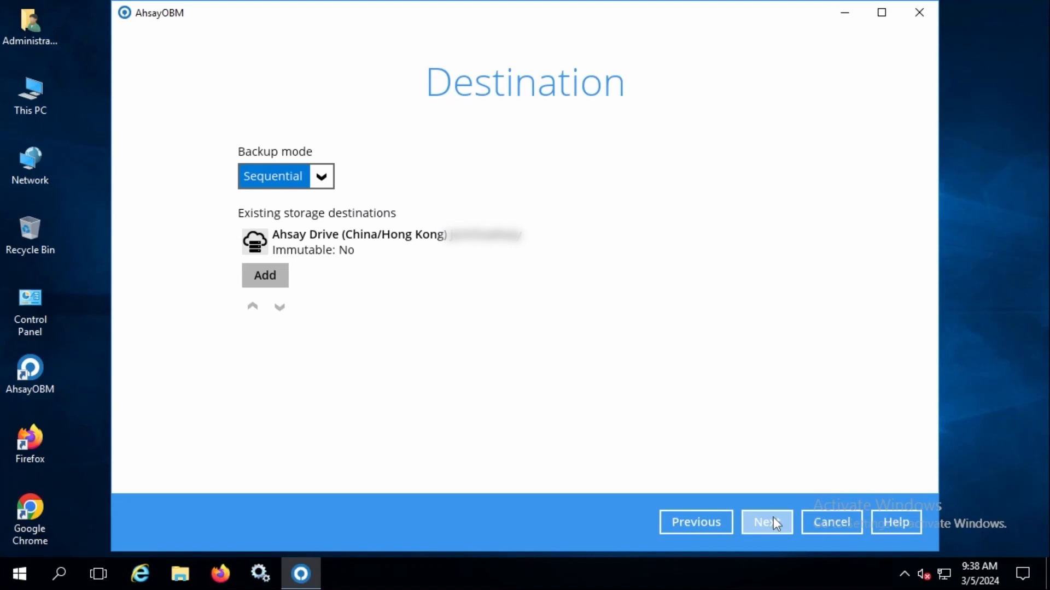
click(773, 518)
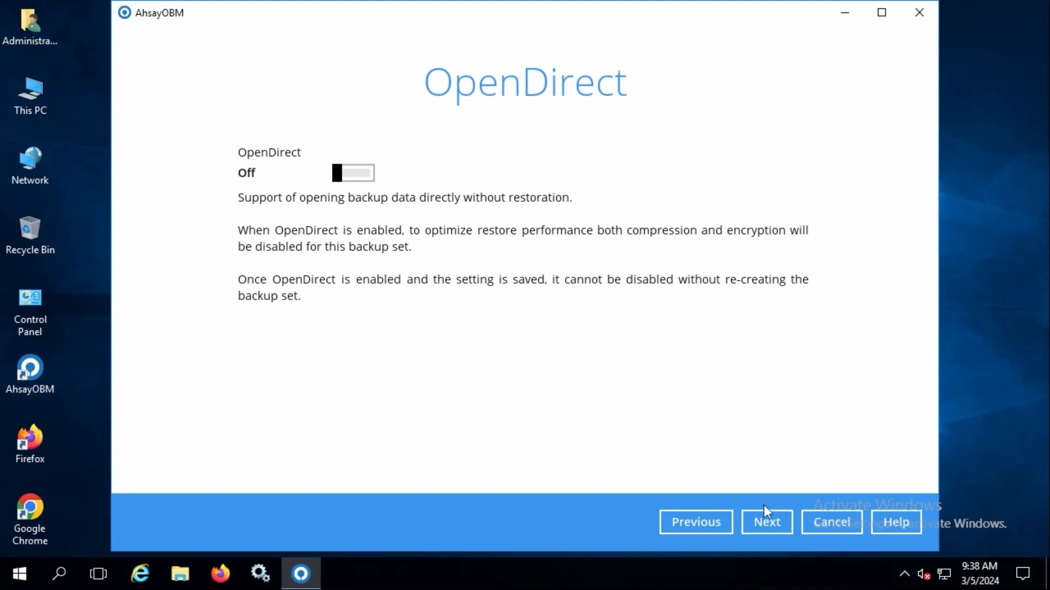
Step: Leave OpenDirect off, keep Default encryption on, and confirm the encryption key to create the backup set
click(772, 521)
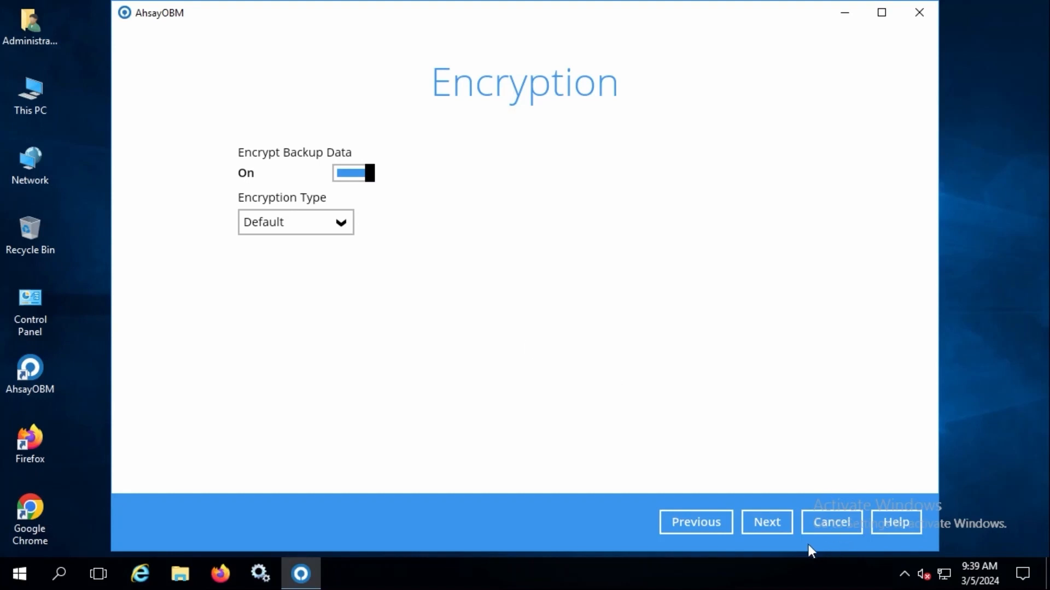
click(779, 522)
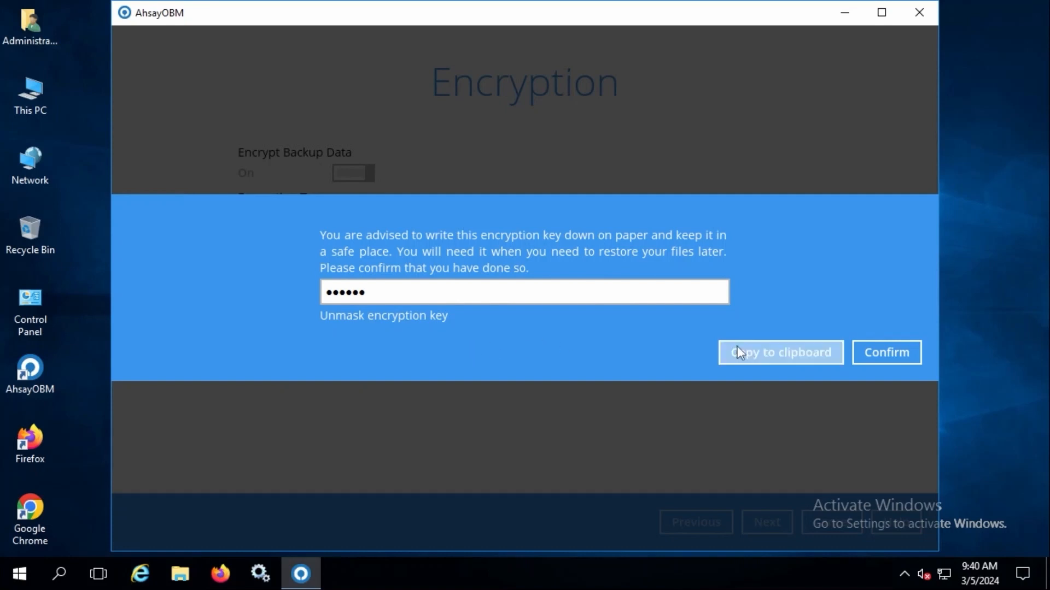
click(897, 353)
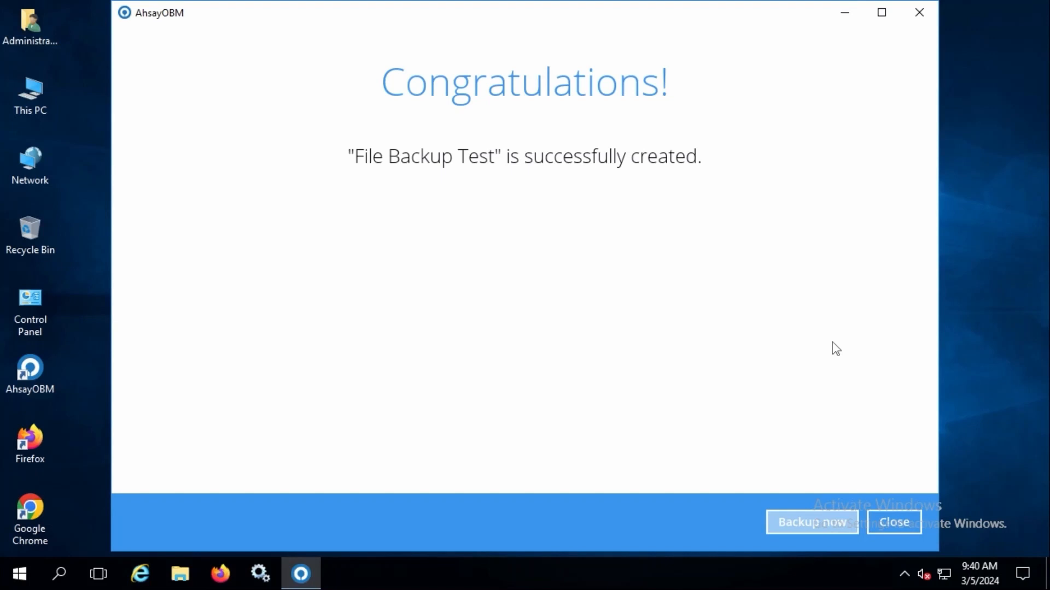
Step: Close the creation confirmation, open the "File Backup Test" backup set's settings, and enter the Windows user password for authentication
click(893, 522)
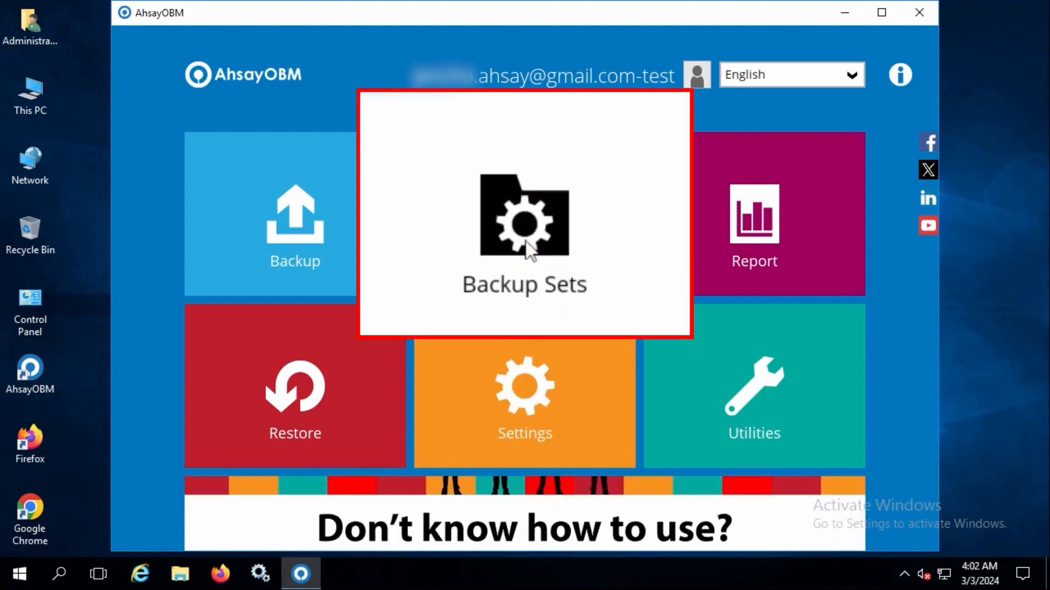
click(525, 238)
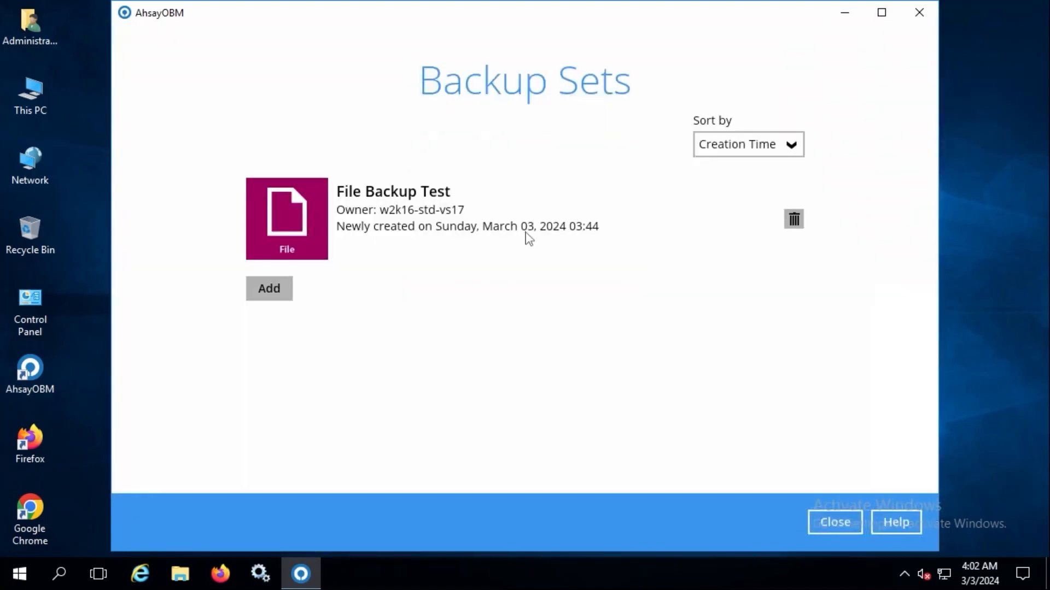
click(464, 207)
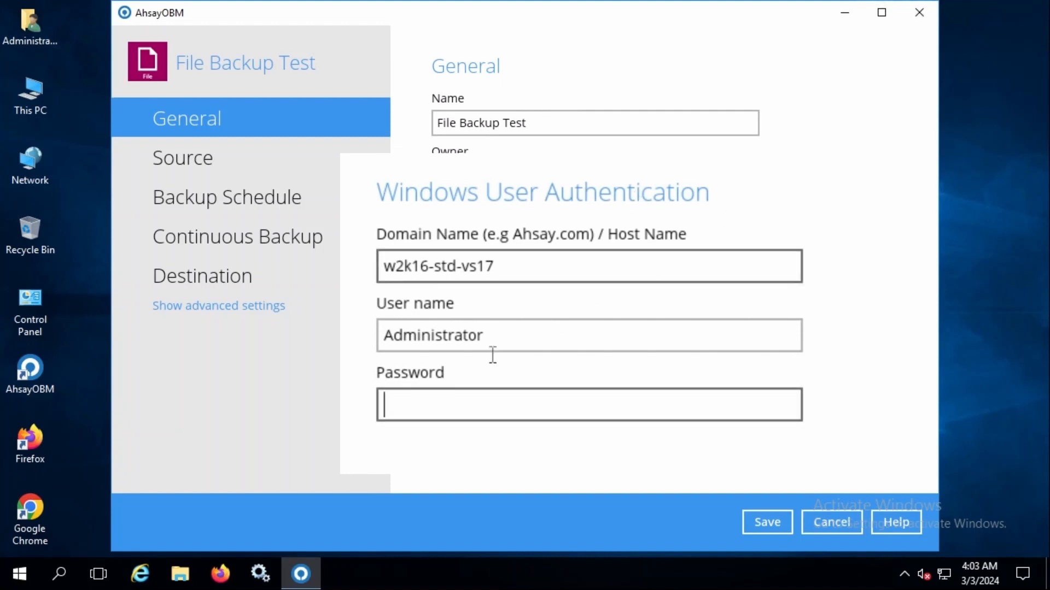
text(••••••••••)
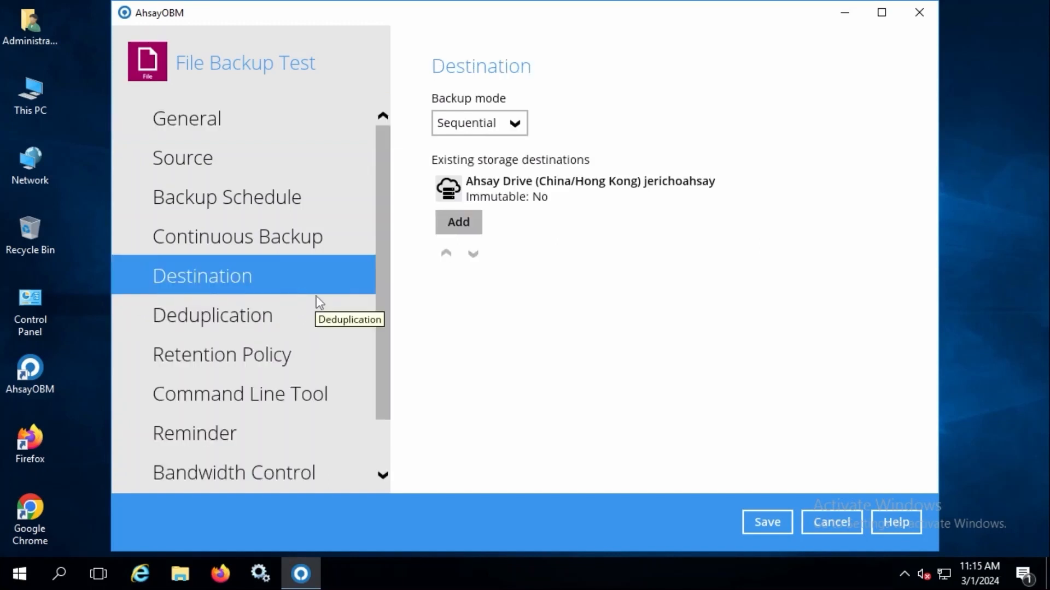
Step: Review the deduplication settings and the periods and time units offered by the Simple retention policy
click(278, 321)
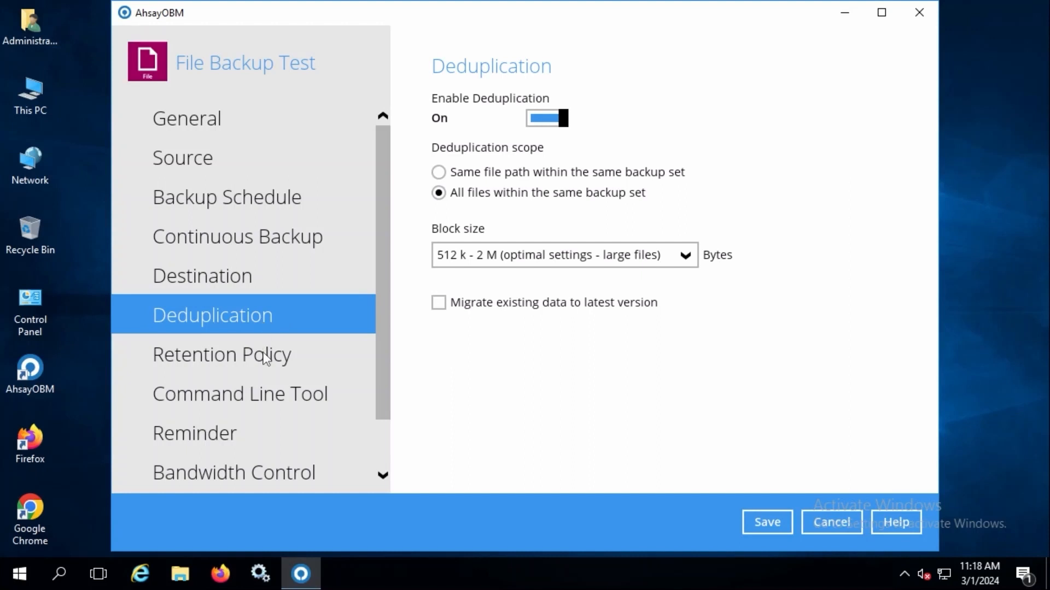
click(264, 359)
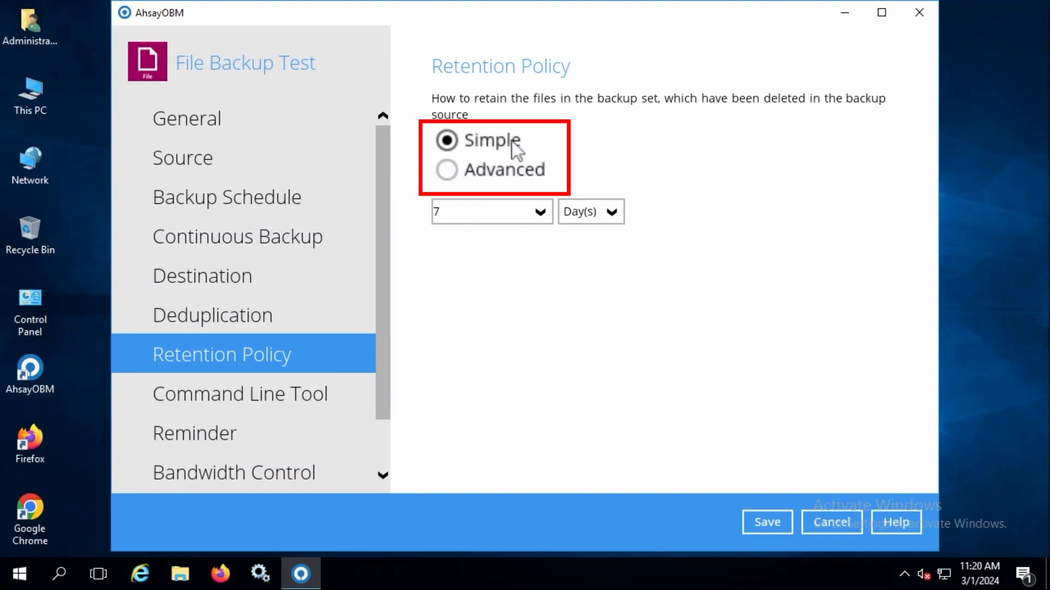
click(611, 212)
click(525, 213)
click(526, 213)
scroll(526, 277, down, 1)
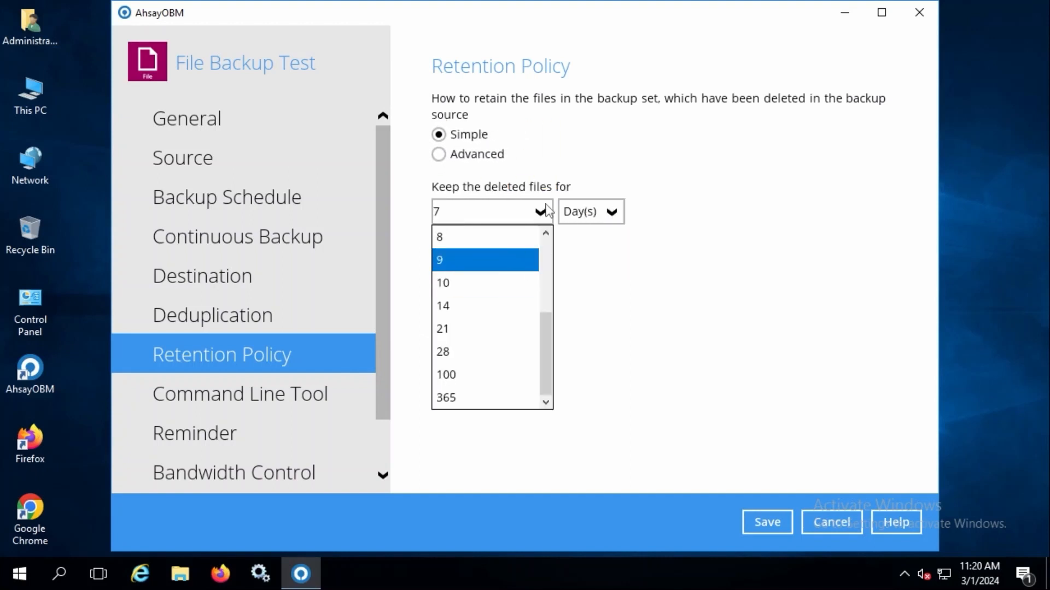
click(541, 213)
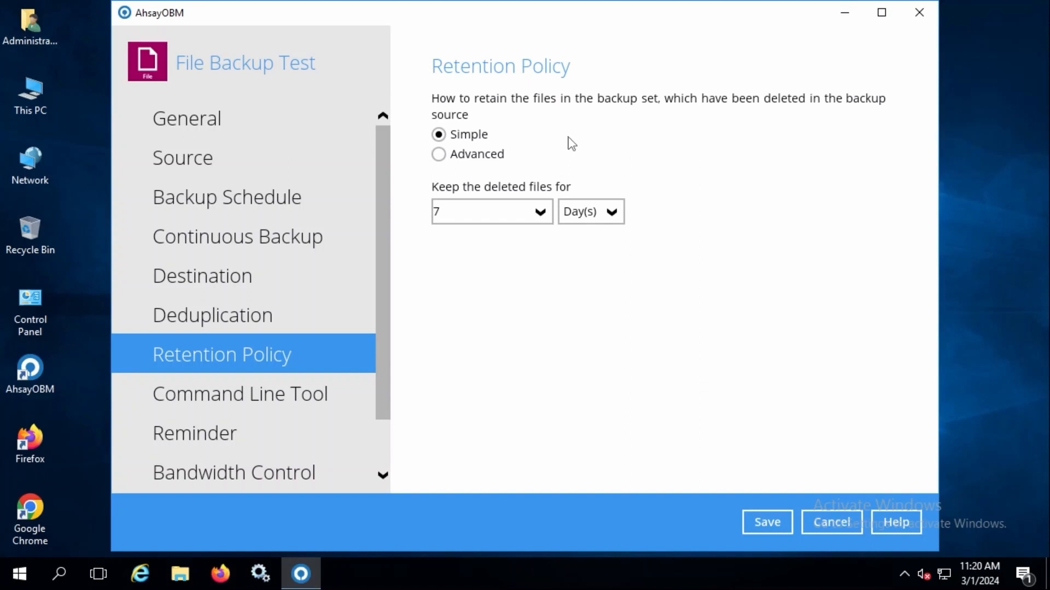
Step: Start a new Advanced retention policy and try the Weekly, Monthly, Quarterly, Yearly and Custom types
click(437, 157)
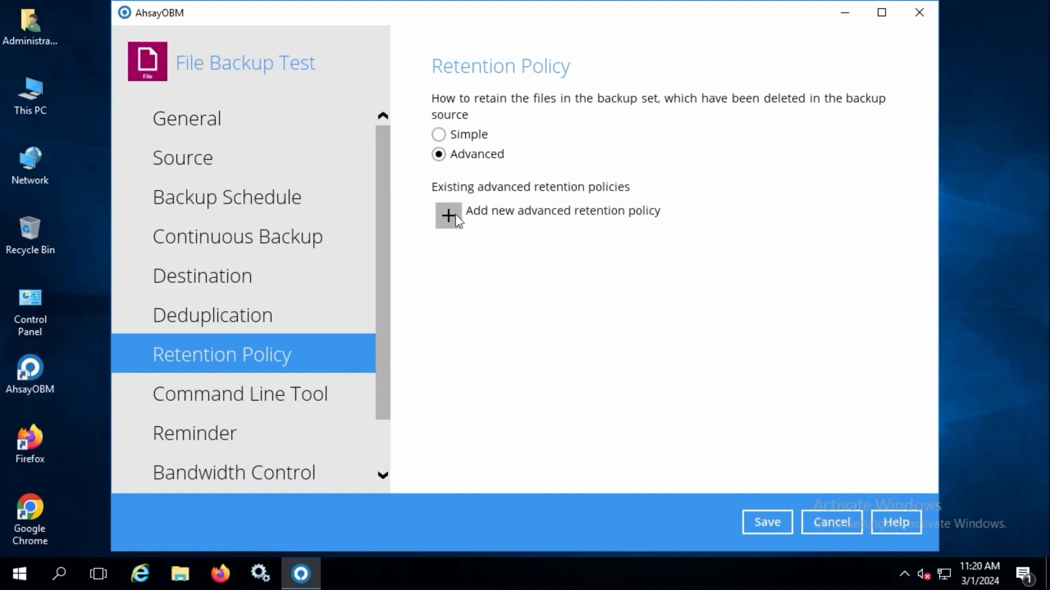
click(449, 216)
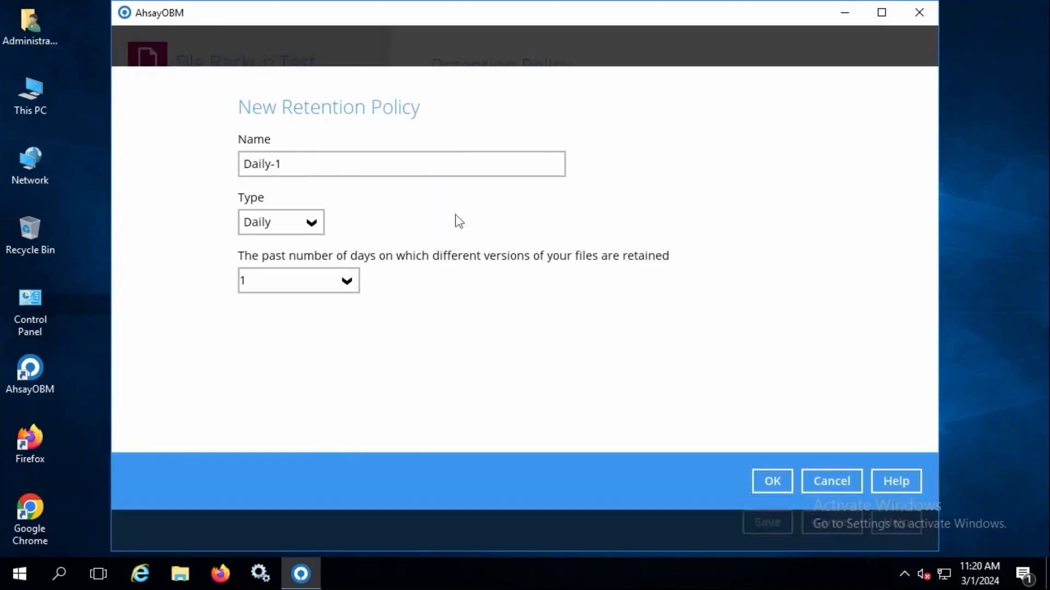
click(321, 233)
click(279, 270)
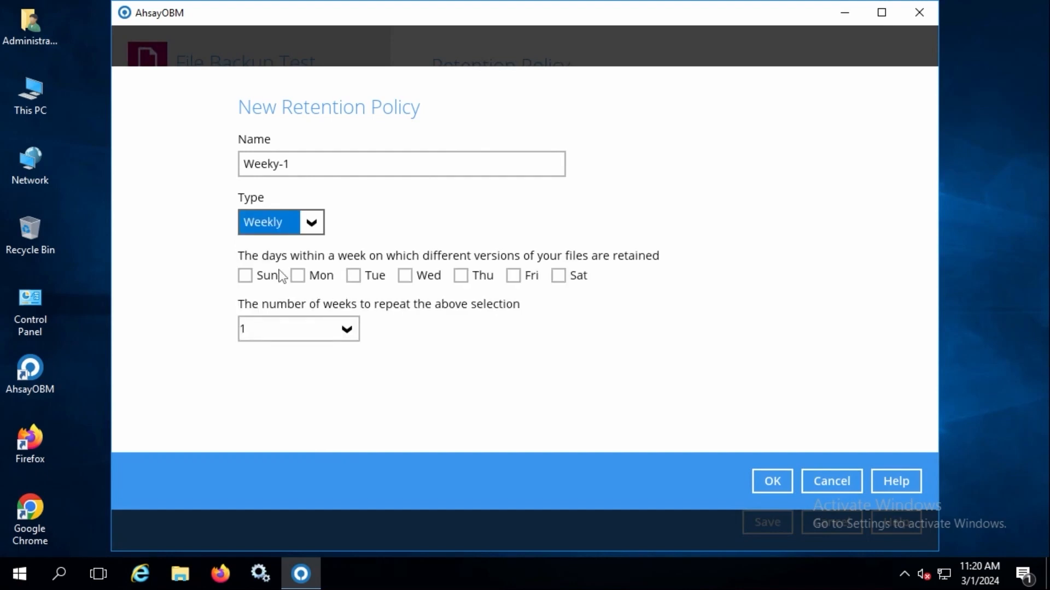
click(313, 225)
click(283, 294)
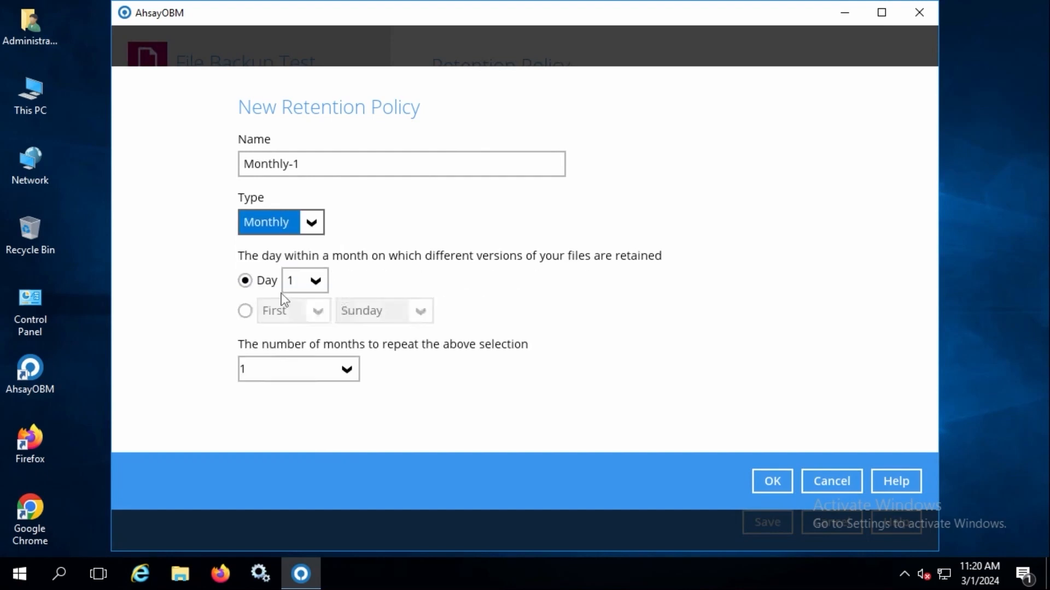
click(313, 224)
click(285, 317)
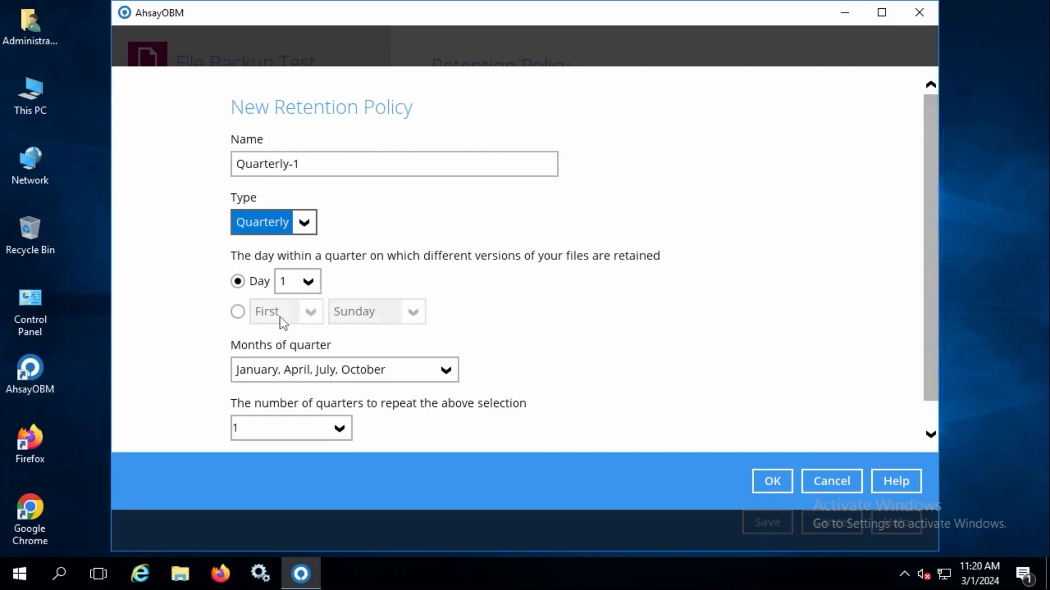
click(304, 222)
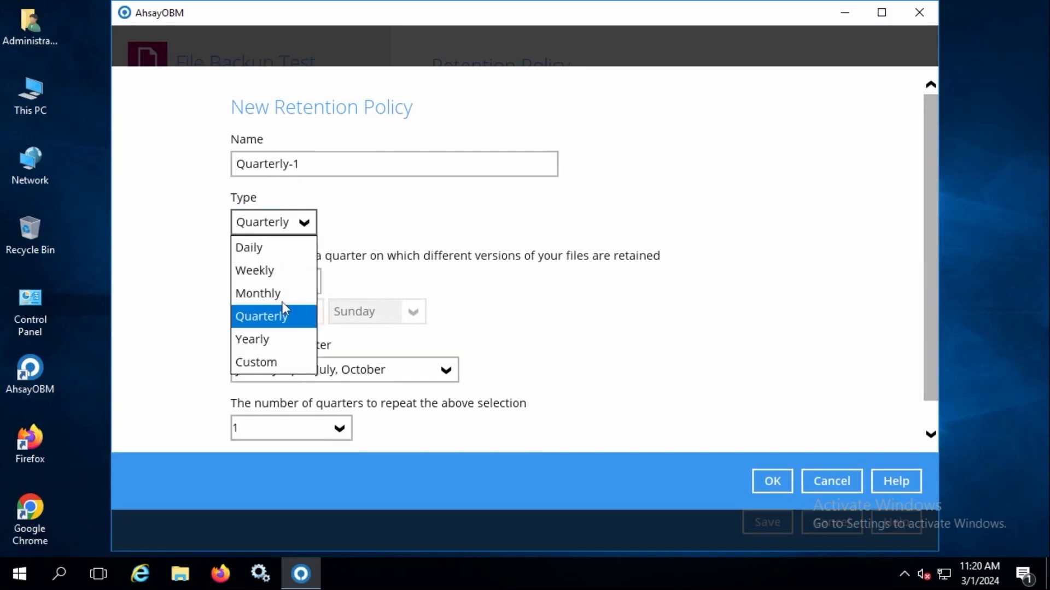
click(272, 340)
key(alt+Down)
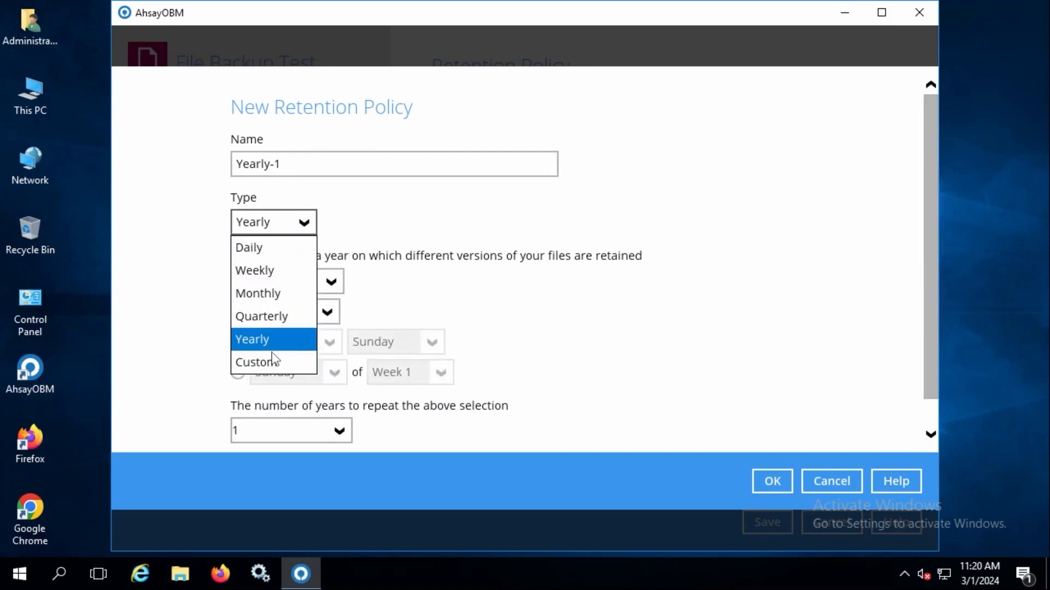
click(272, 363)
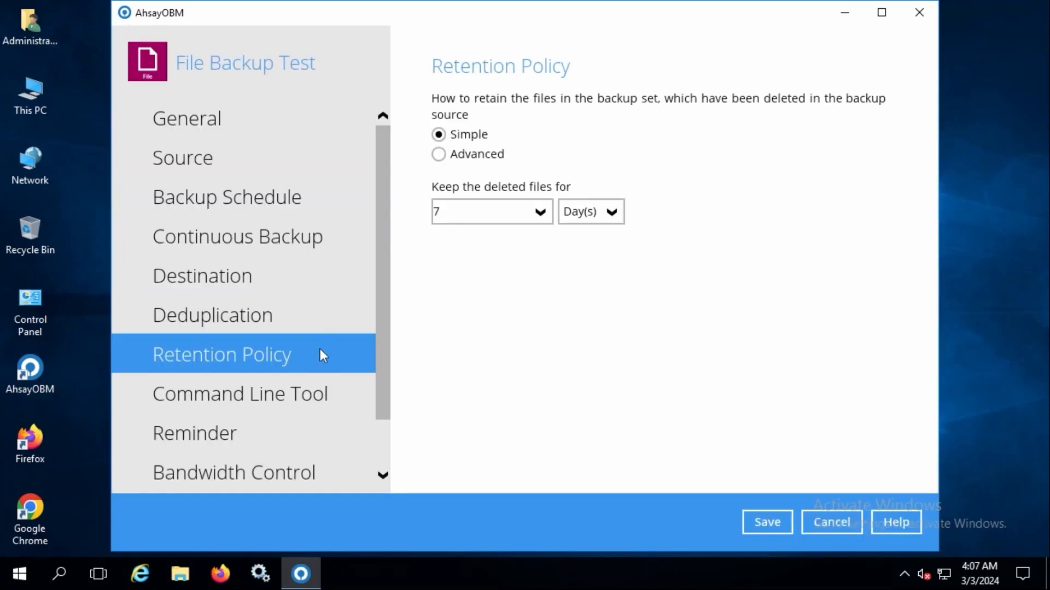
Step: Create a "temp" folder on DATA (E:), use E:\temp as the temporary directory for backup files, and save the backup set settings
scroll(322, 347, down, 3)
click(206, 453)
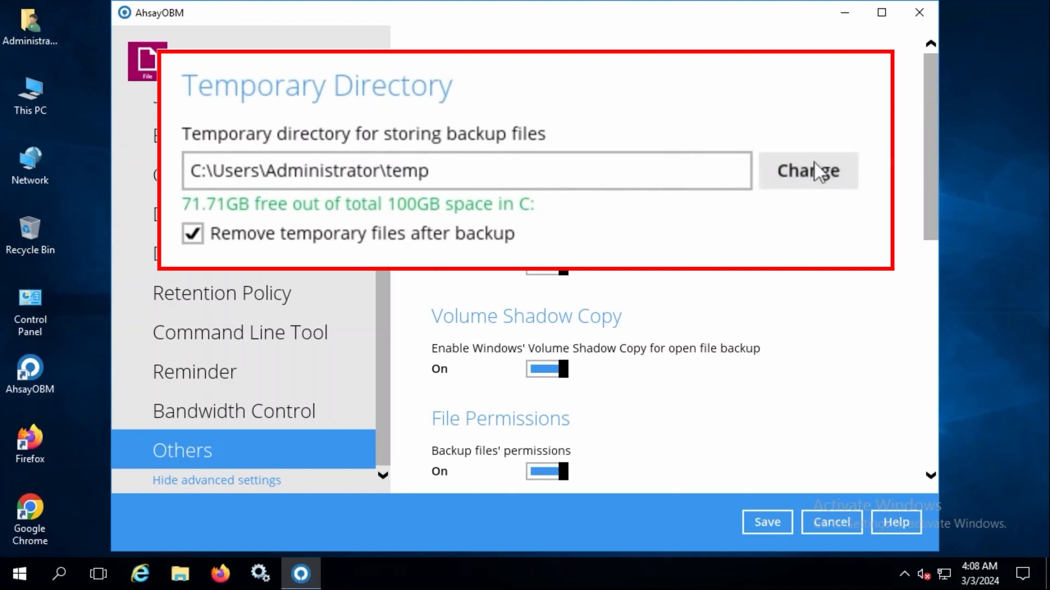
click(844, 128)
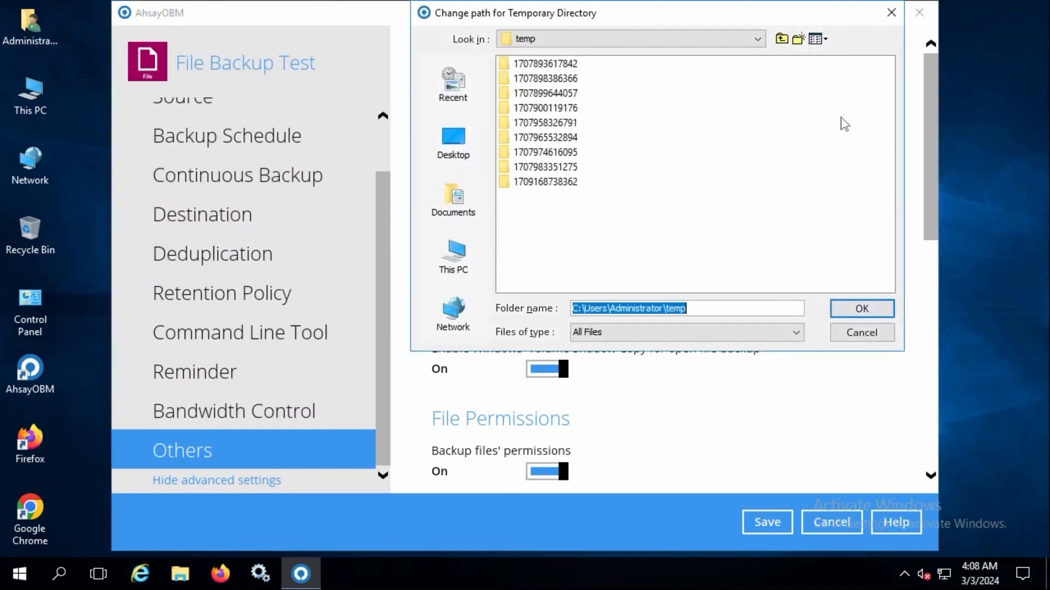
click(474, 257)
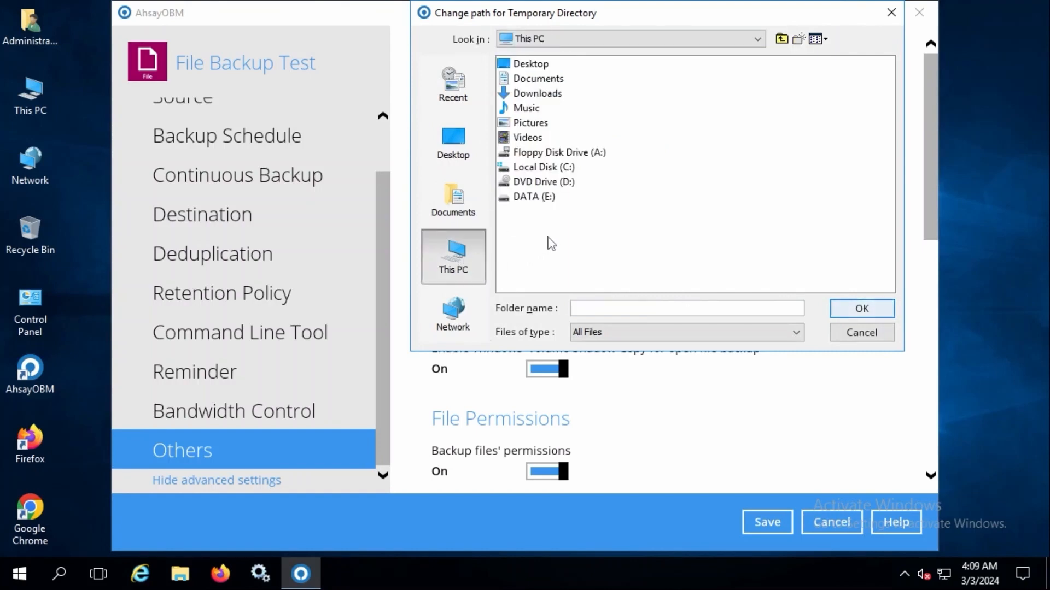
double_click(549, 196)
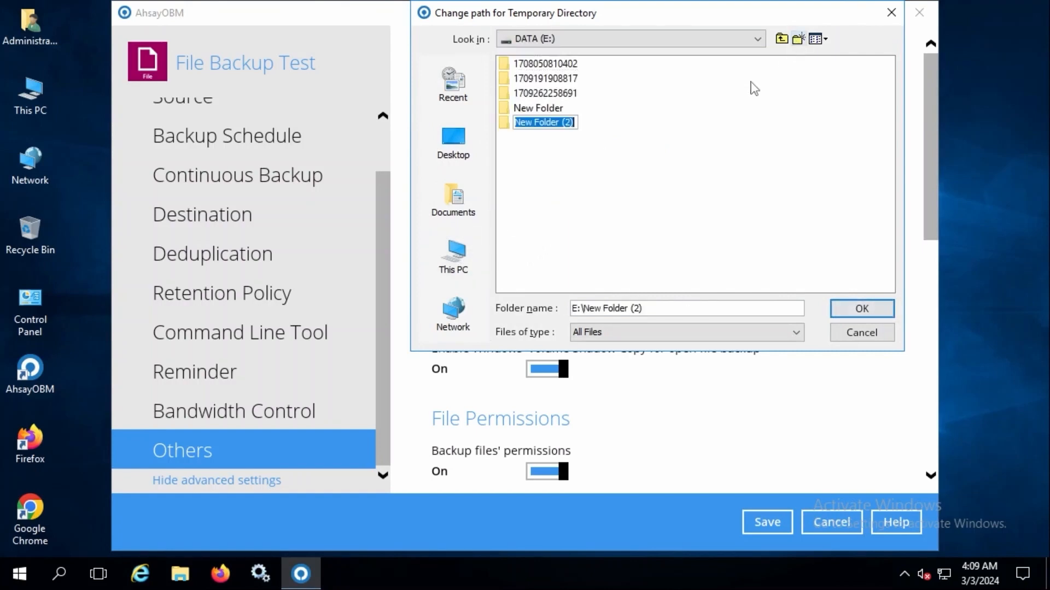
text(temp)
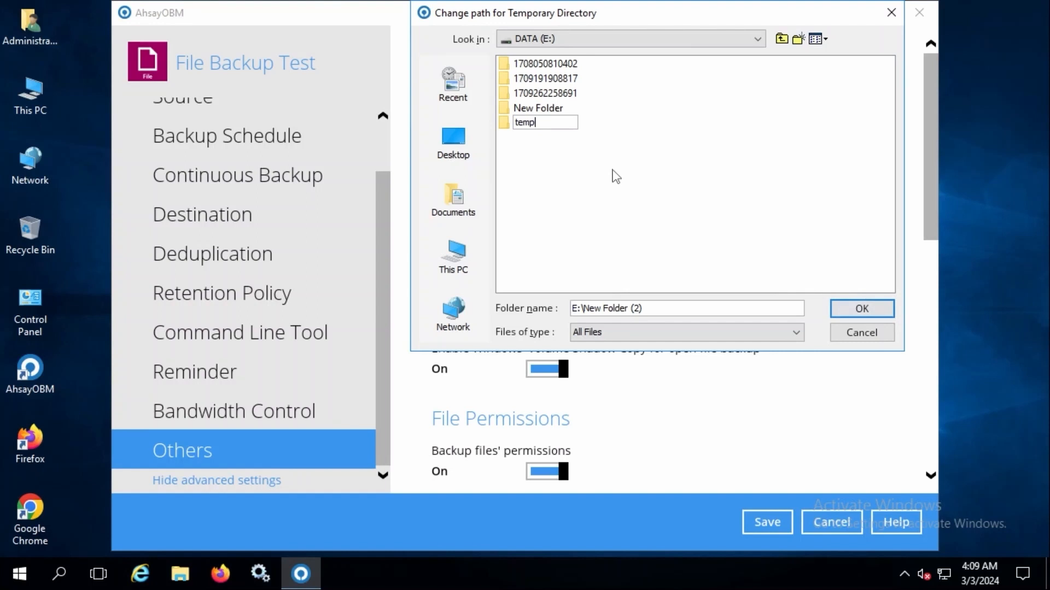
key(Return)
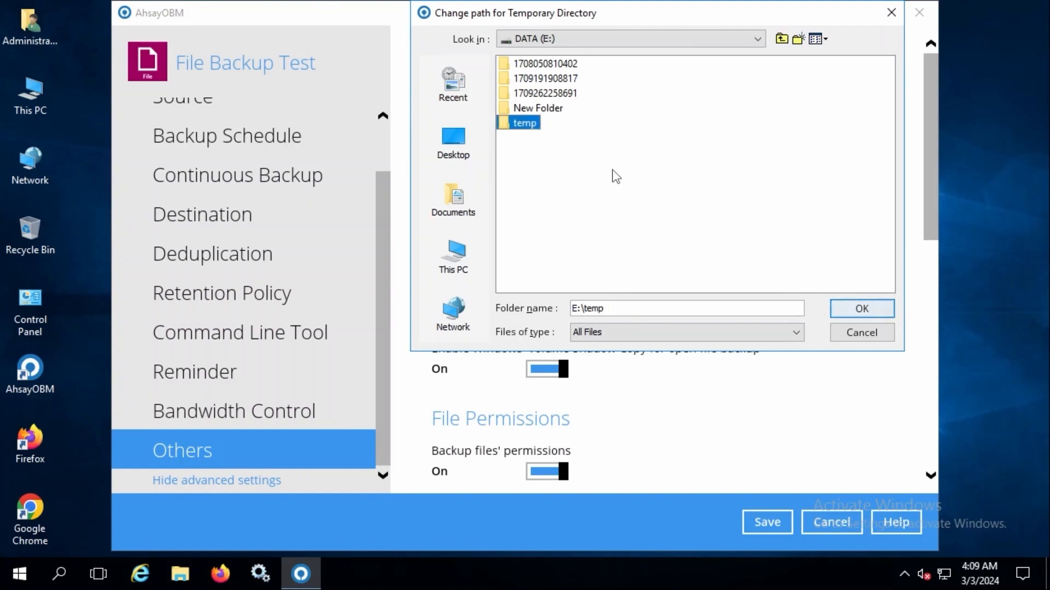
click(862, 309)
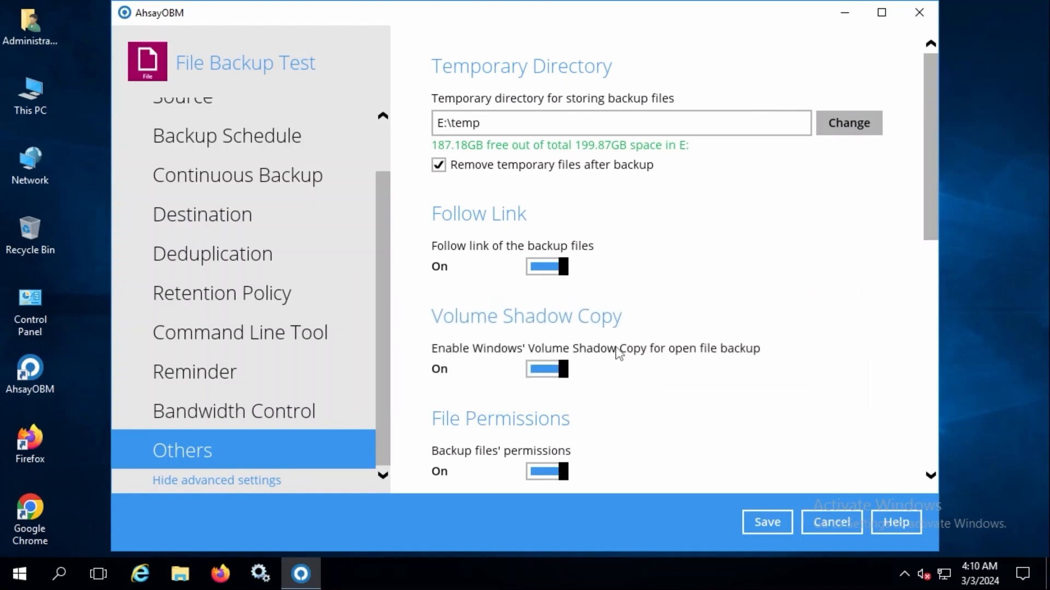
click(749, 521)
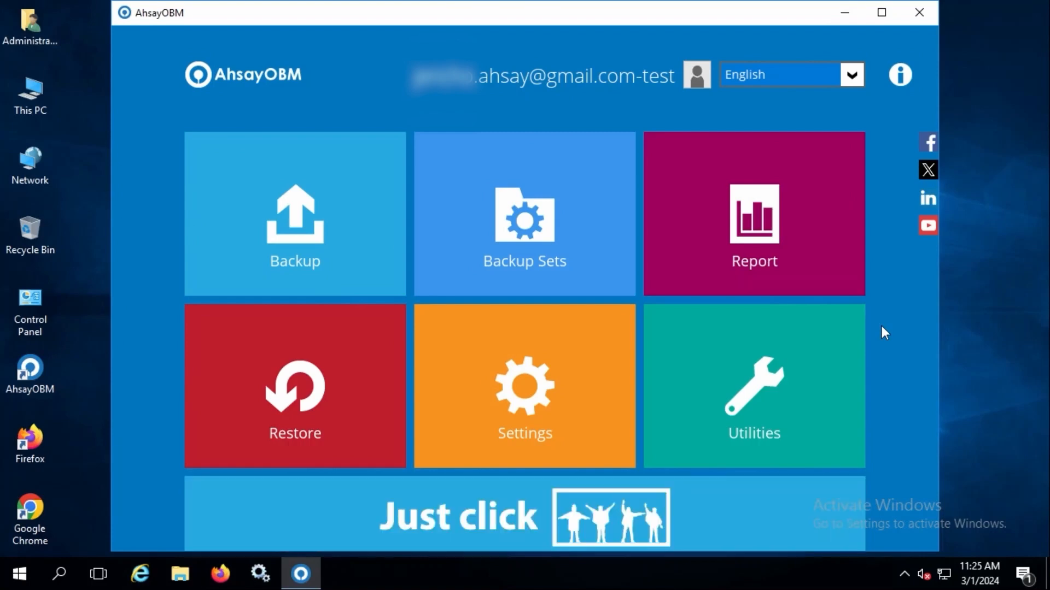
Step: Run a backup of the "File Backup Test" set to Ahsay Drive, keeping Run Retention Policy after backup enabled
click(314, 197)
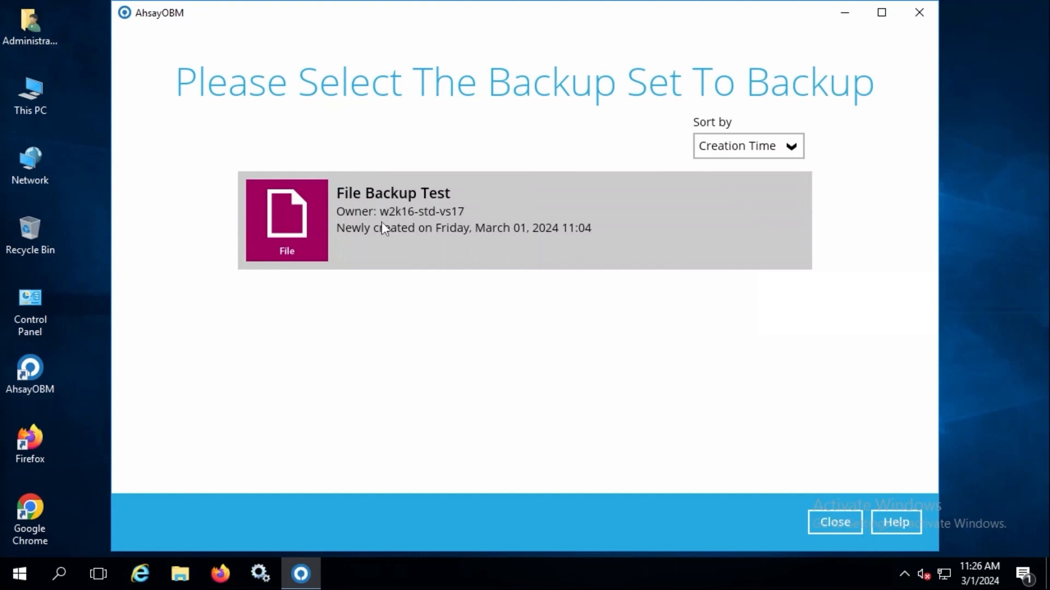
click(385, 229)
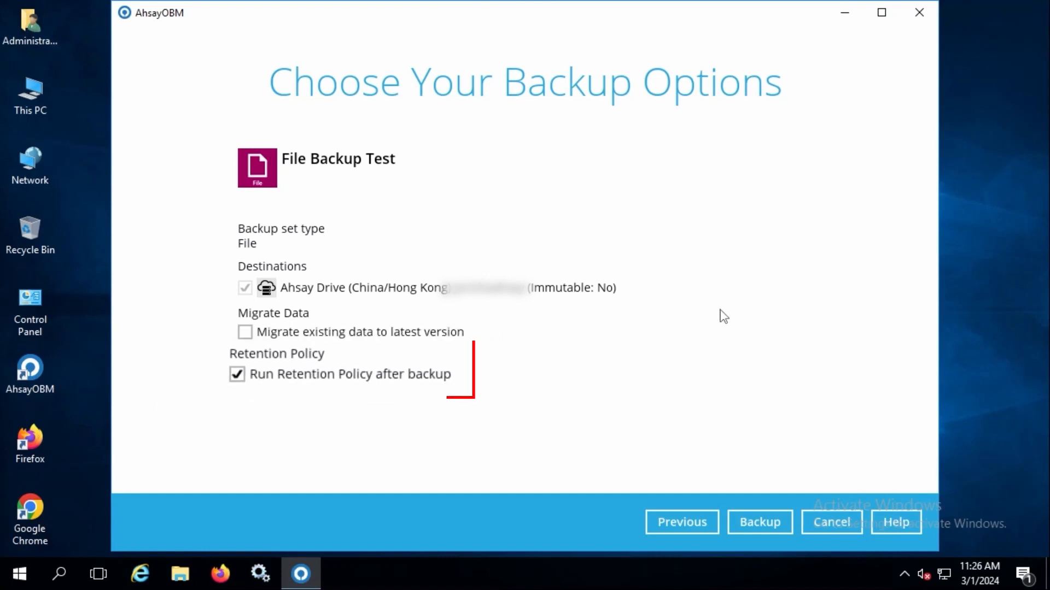
click(762, 532)
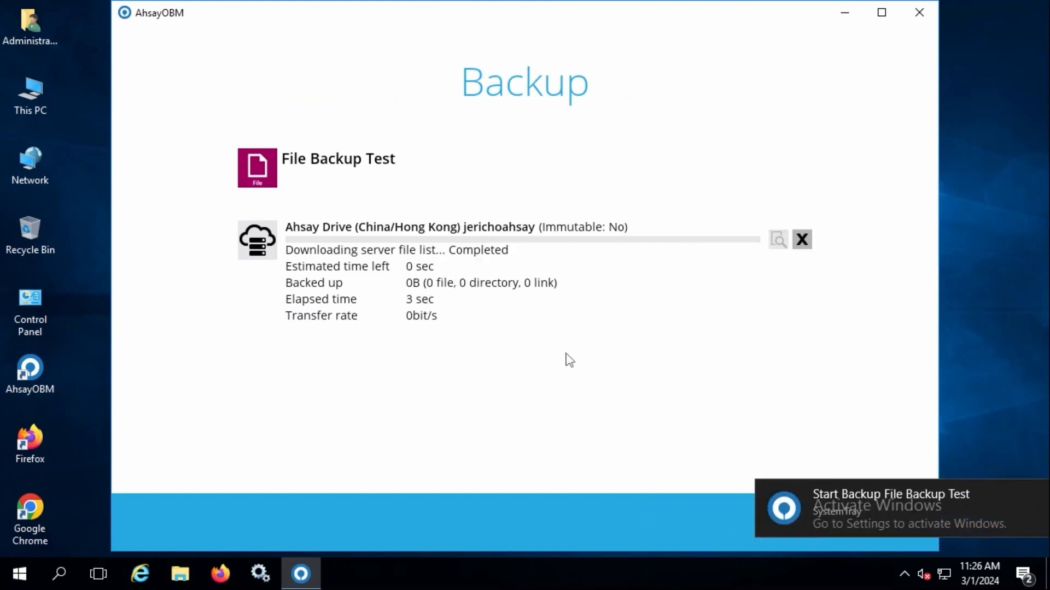